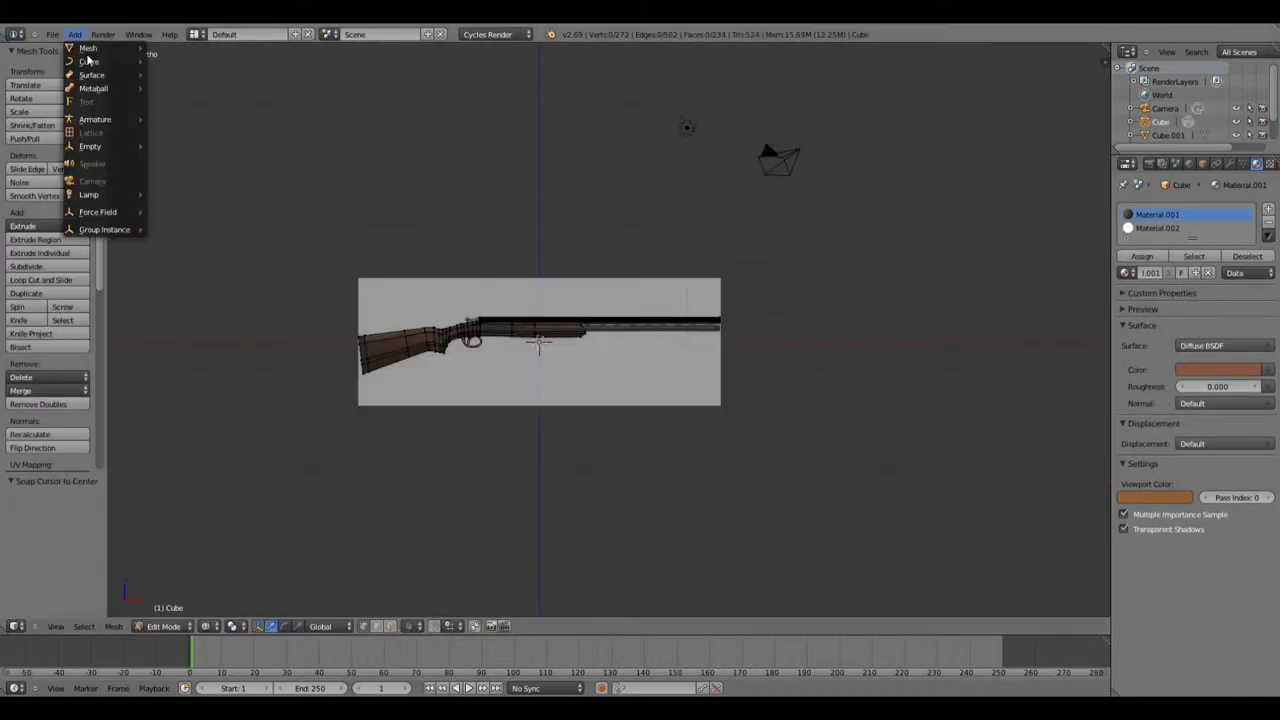
Squash the new cylinder flat along Z and raise it vertically
scroll(673, 340, up, 8)
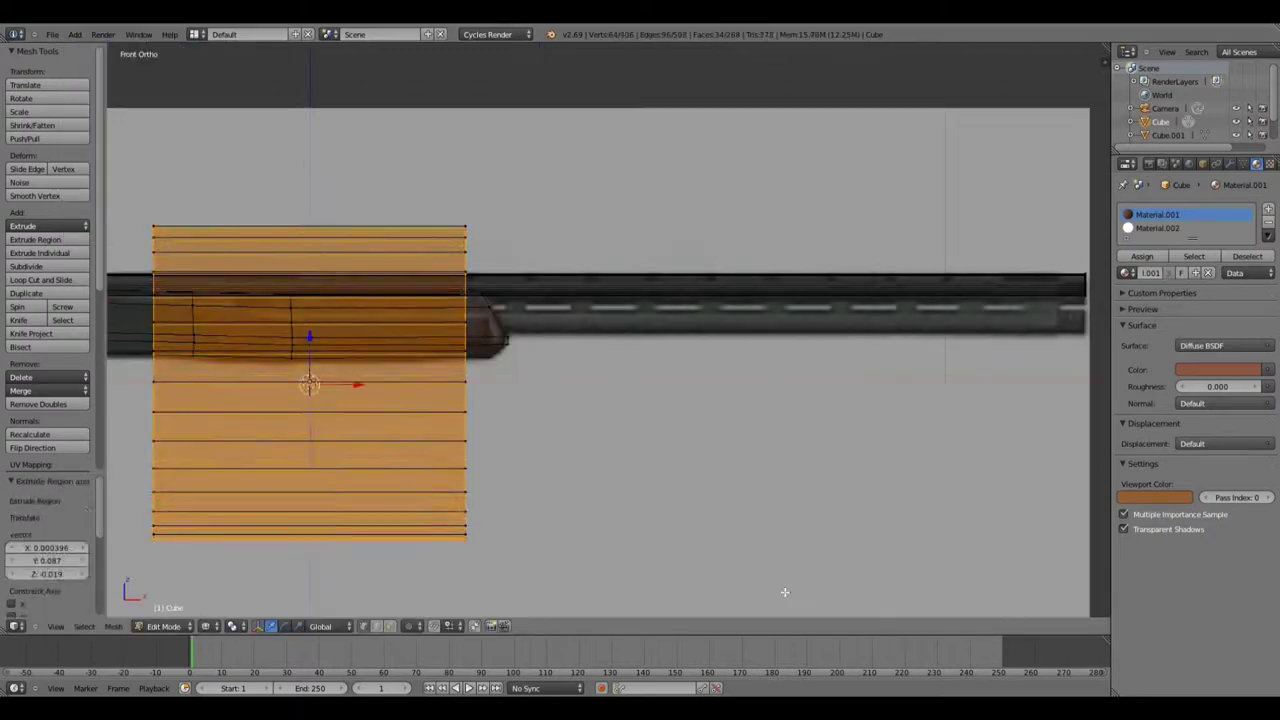
key(s)
key(z)
key(Return)
key(g)
key(z)
click(303, 287)
Slide the cylinder along X under the main barrel and thin its cross-section on Y
key(g)
key(x)
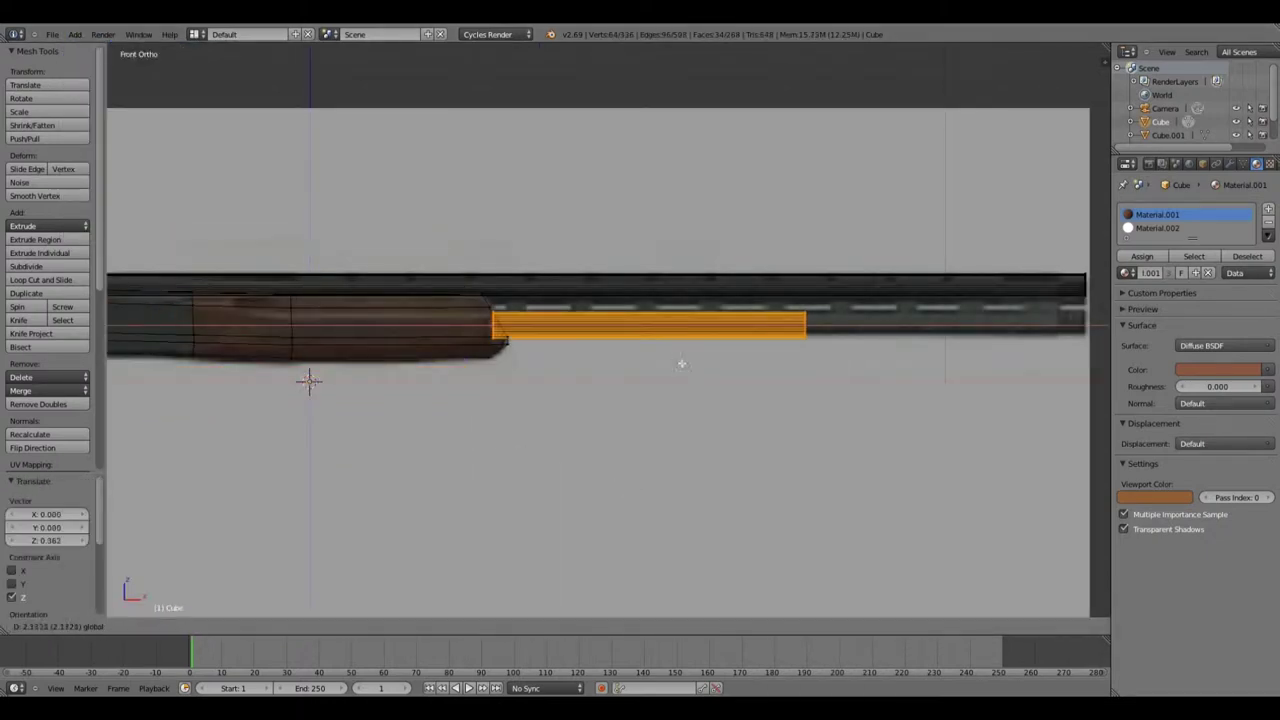
click(554, 372)
middle_drag(554, 372, 783, 531)
key(s)
key(y)
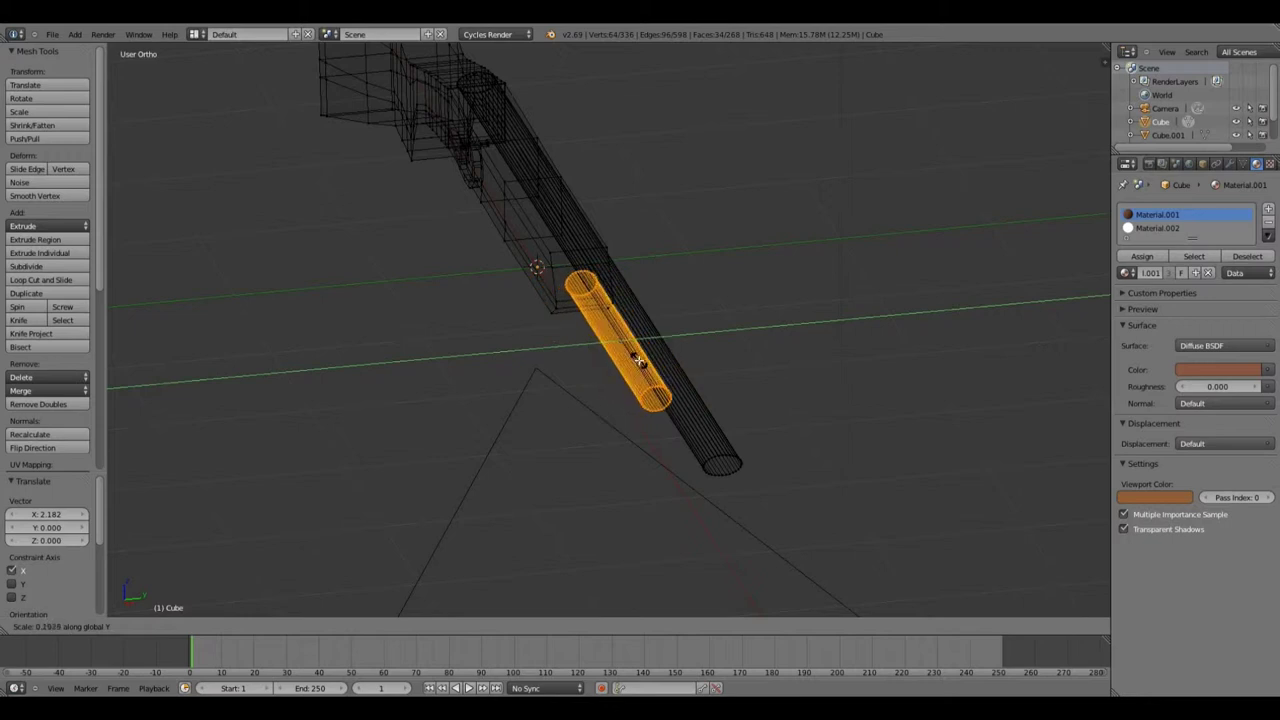
click(606, 417)
In front view, select the lower barrel and stretch it toward the muzzle
key(KP_1)
key(a)
scroll(746, 303, down, 1)
right_click(909, 329)
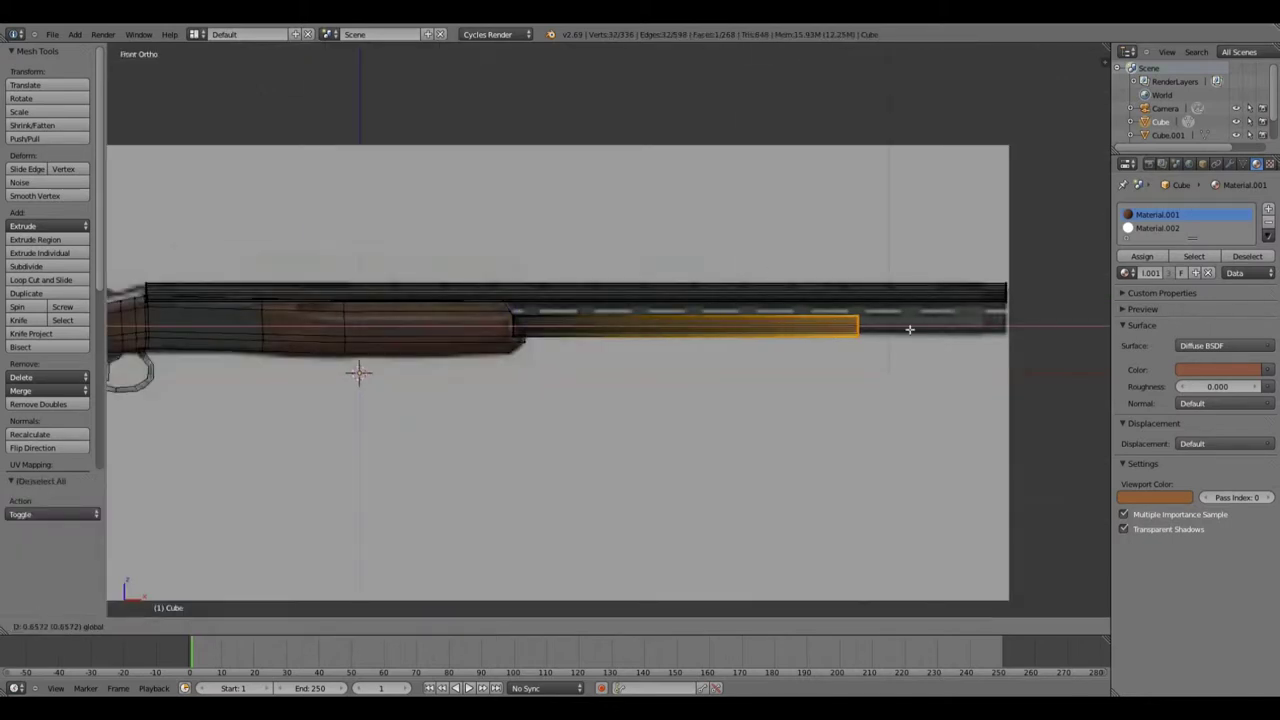
key(ctrl+l)
key(a)
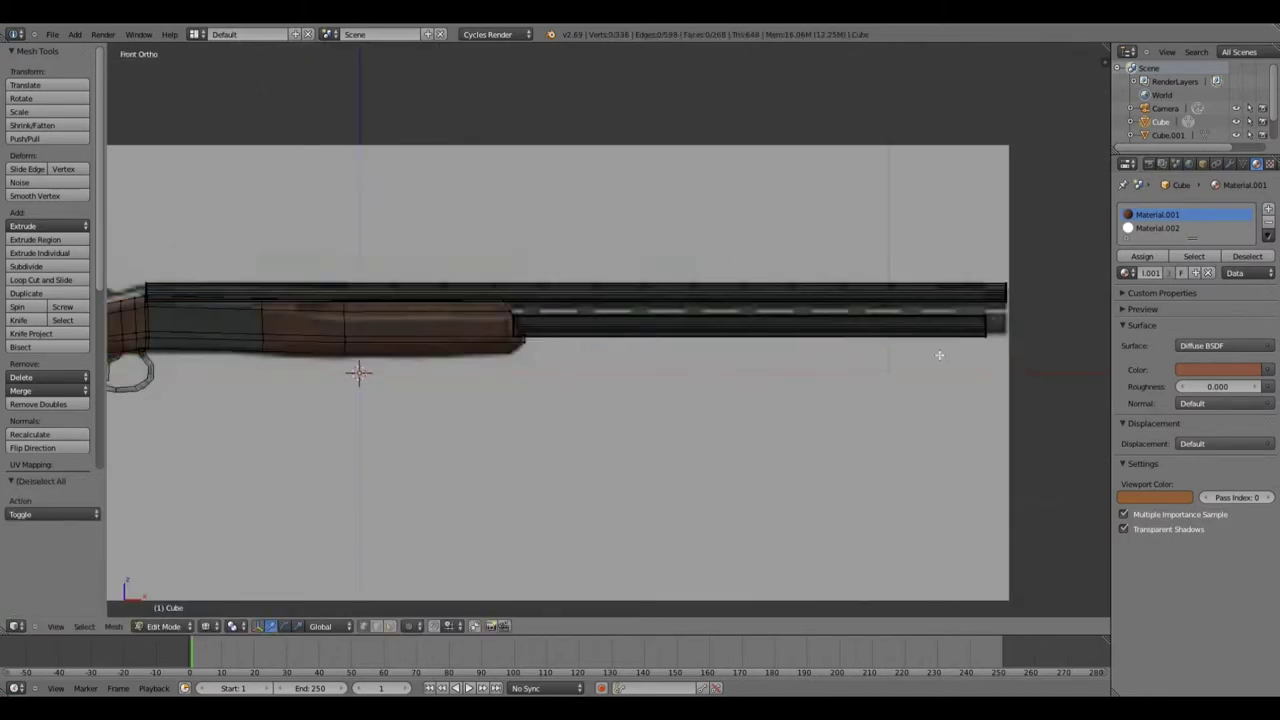
key(s)
click(908, 463)
Slide the whole connected lower barrel along X into place beneath the main barrel
key(a)
right_click(760, 315)
key(ctrl+l)
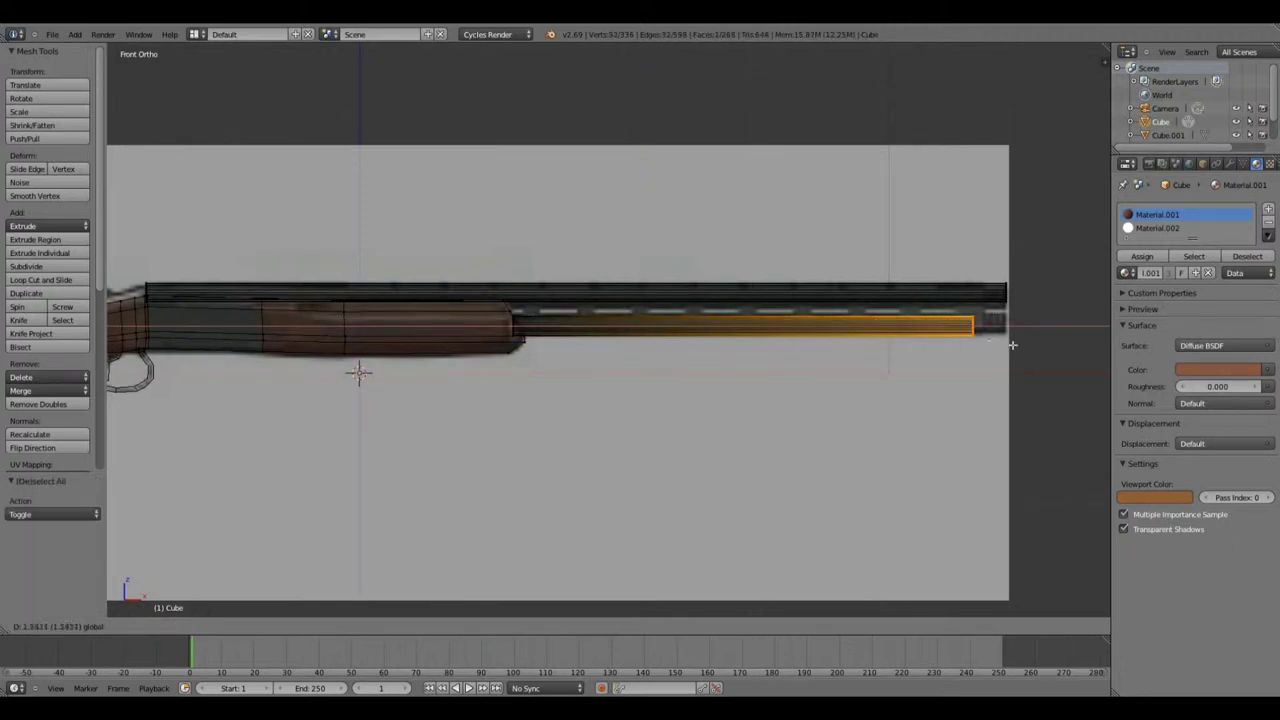
key(g)
key(x)
scroll(466, 354, up, 8)
key(g)
key(x)
click(501, 303)
Extend the lower barrel's end ring further along X toward the muzzle
key(a)
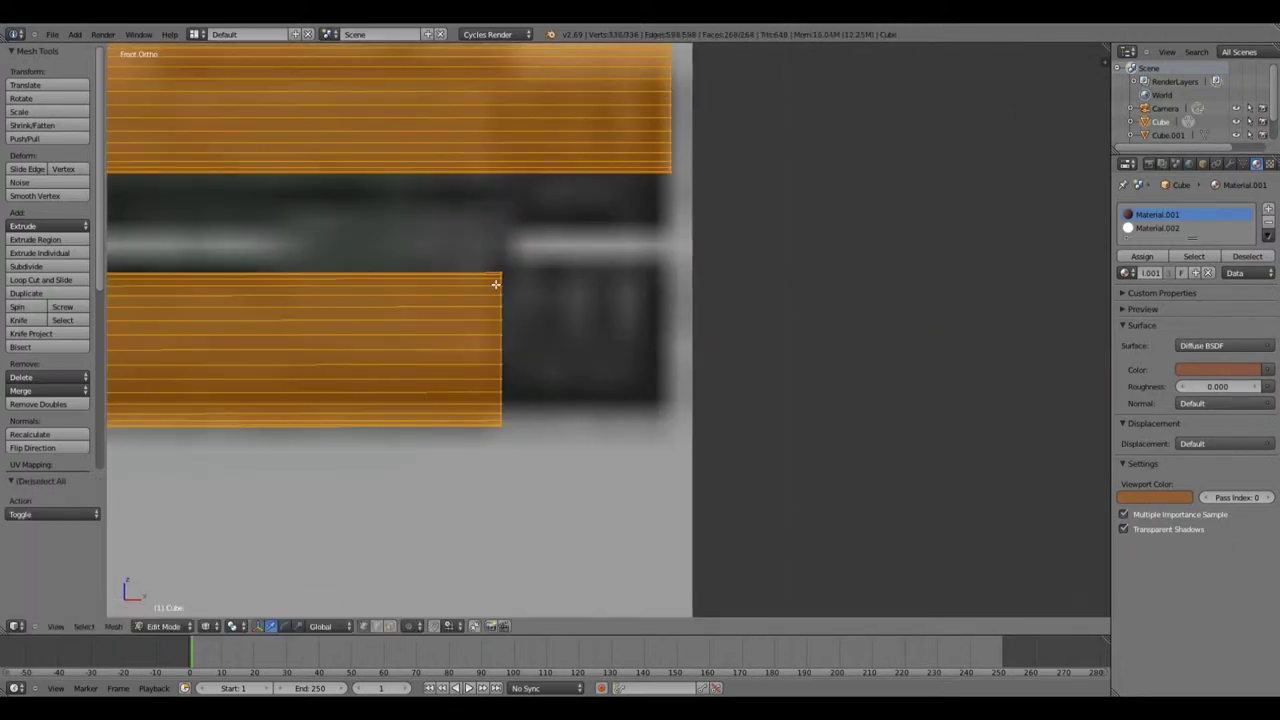
key(a)
right_click(517, 331)
key(g)
key(x)
click(654, 350)
Try a vertical move of the upper barrel's end section, undo it, and loop-cut the lower barrel's tip
scroll(615, 223, down, 2)
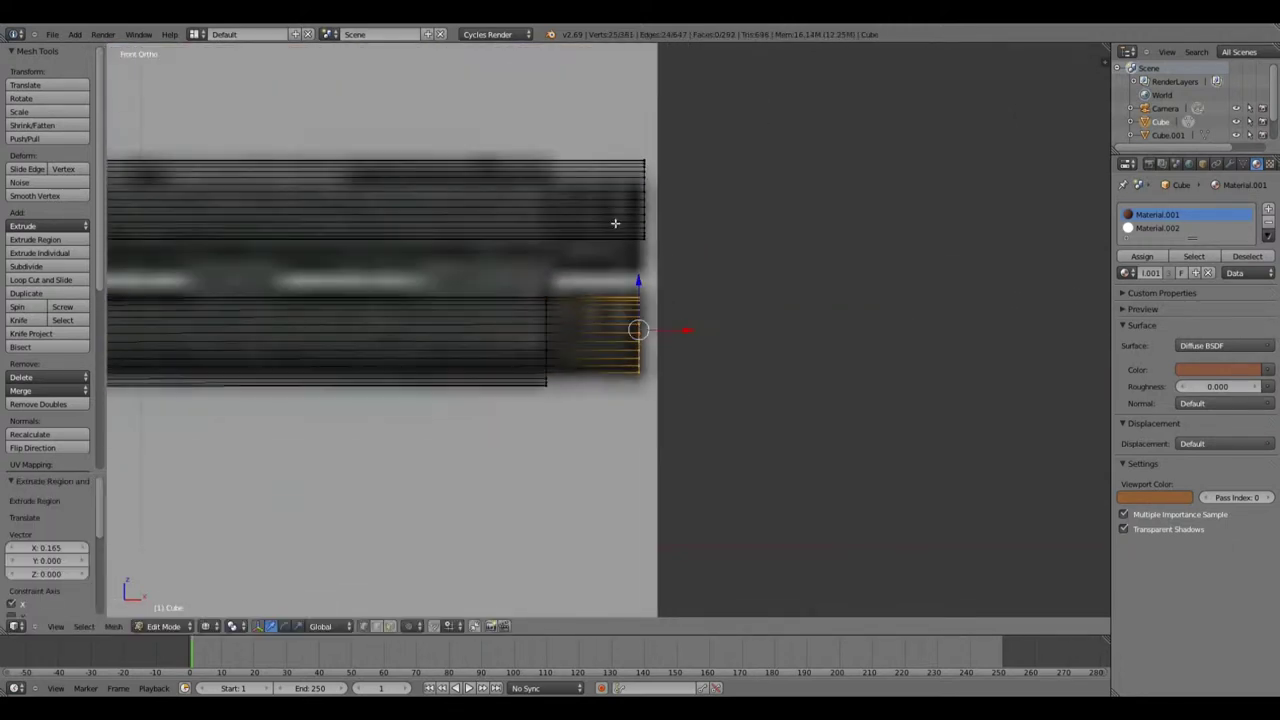
right_click(557, 214)
key(ctrl+l)
key(g)
key(z)
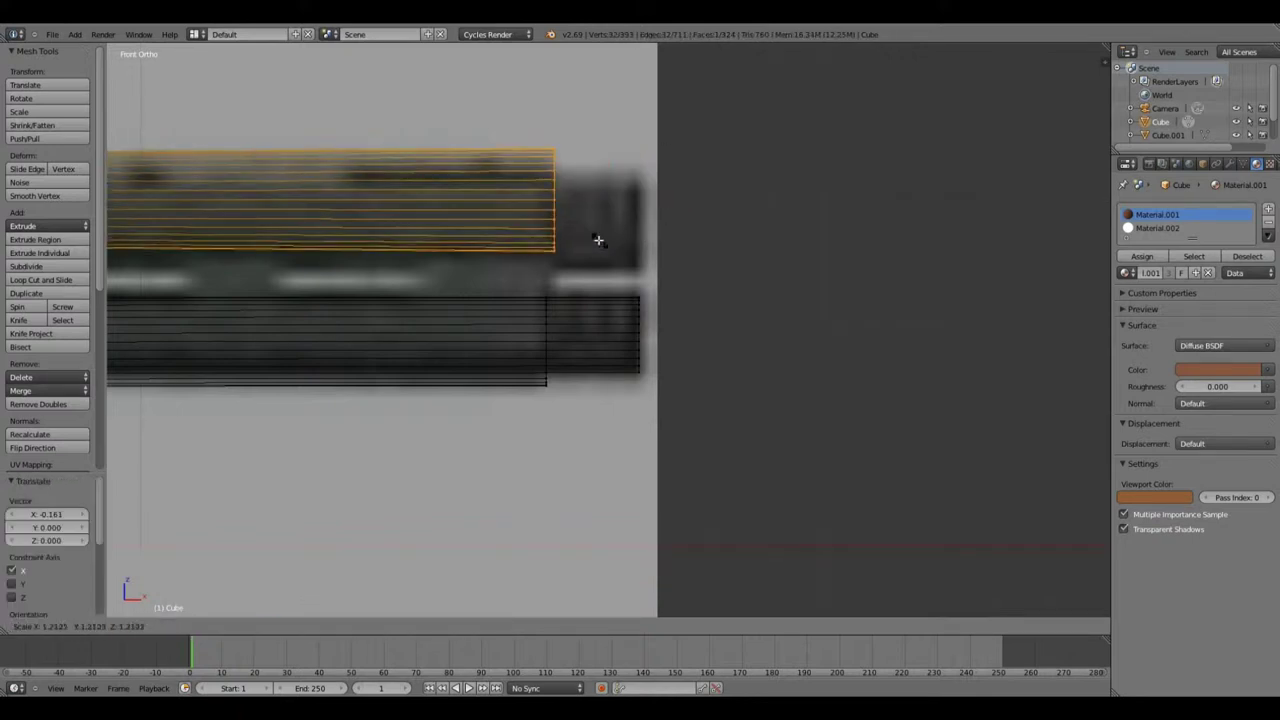
click(562, 194)
key(ctrl+z)
key(ctrl+z)
key(ctrl+z)
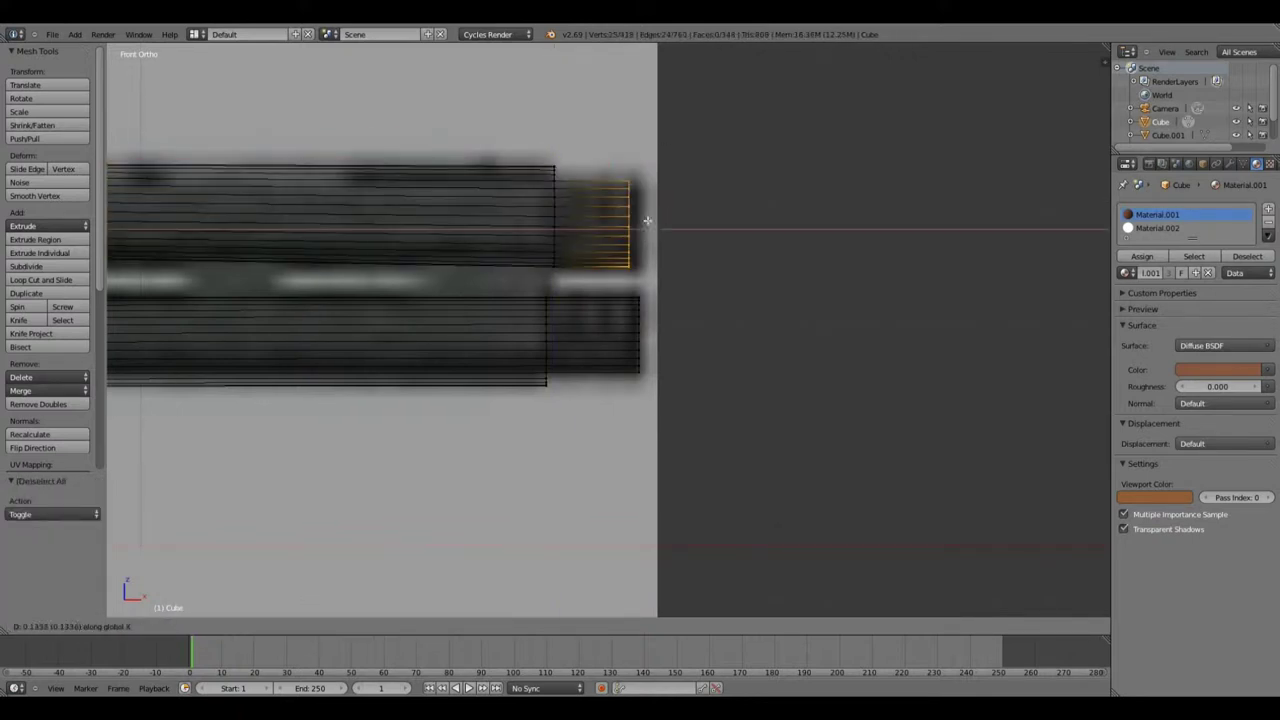
click(431, 349)
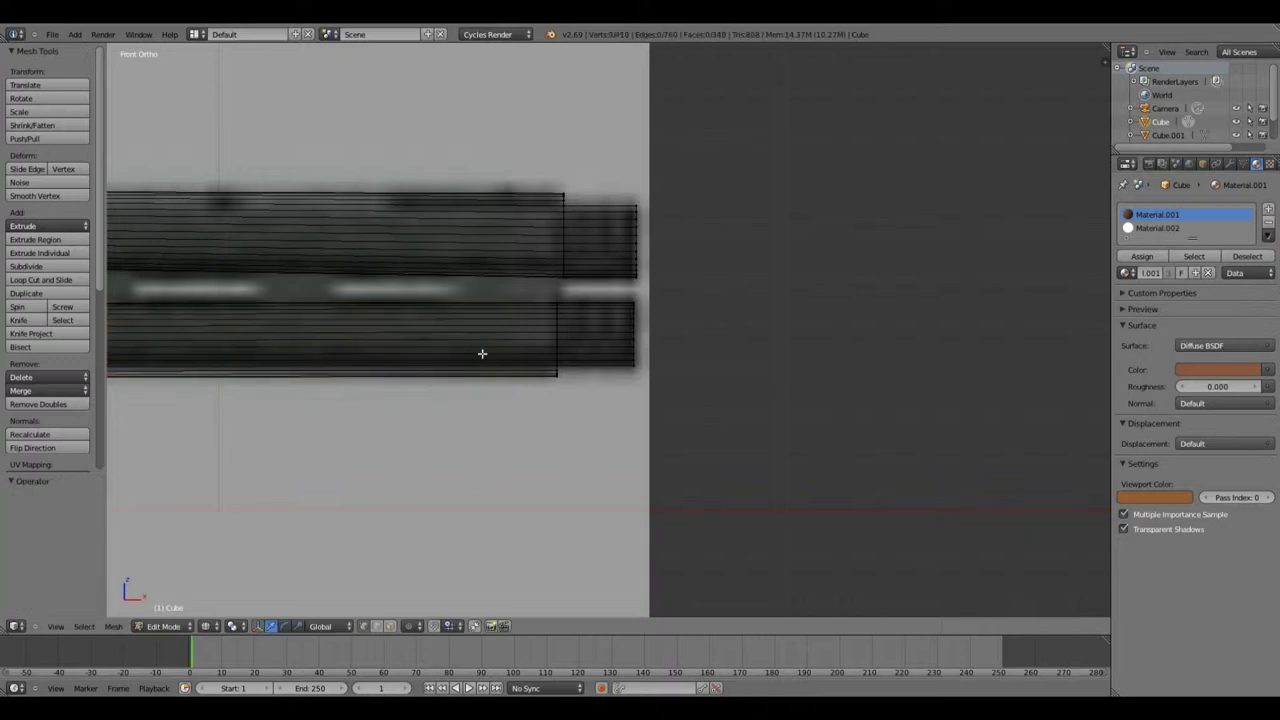
click(1209, 375)
Add several loop cuts along the lower barrel tube and the barrel
scroll(694, 391, down, 2)
key(ctrl+r)
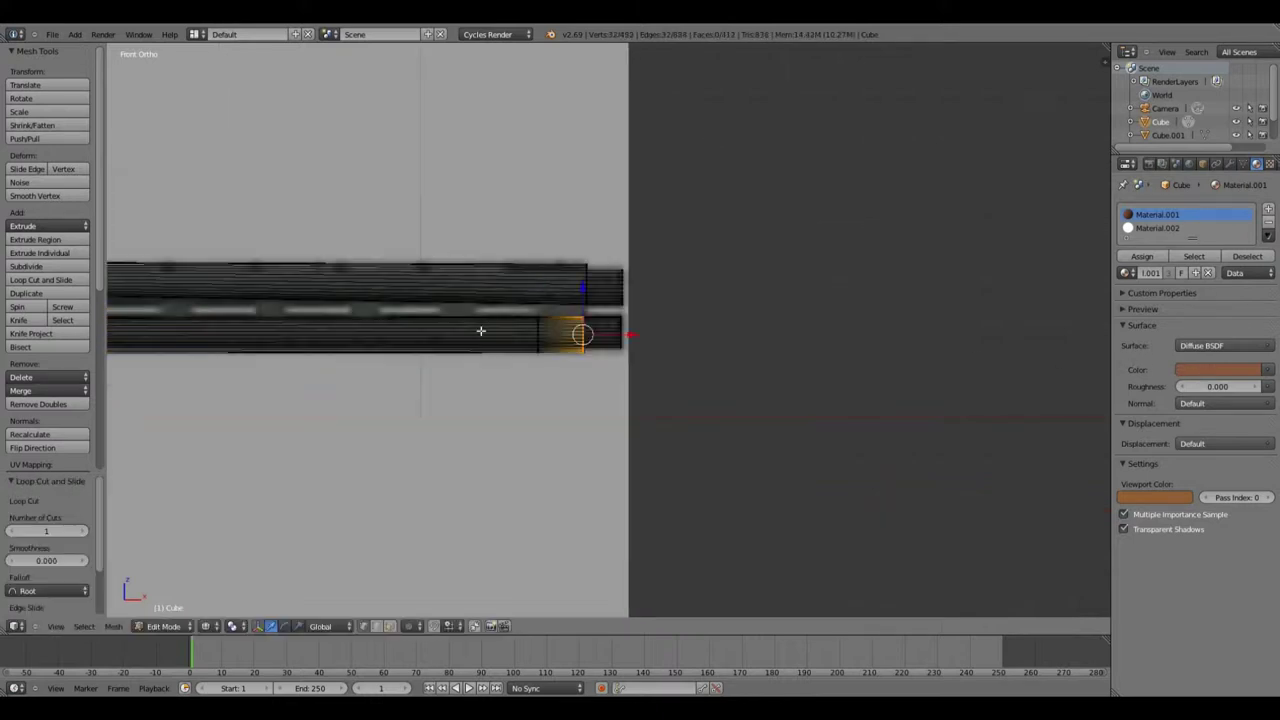
click(480, 330)
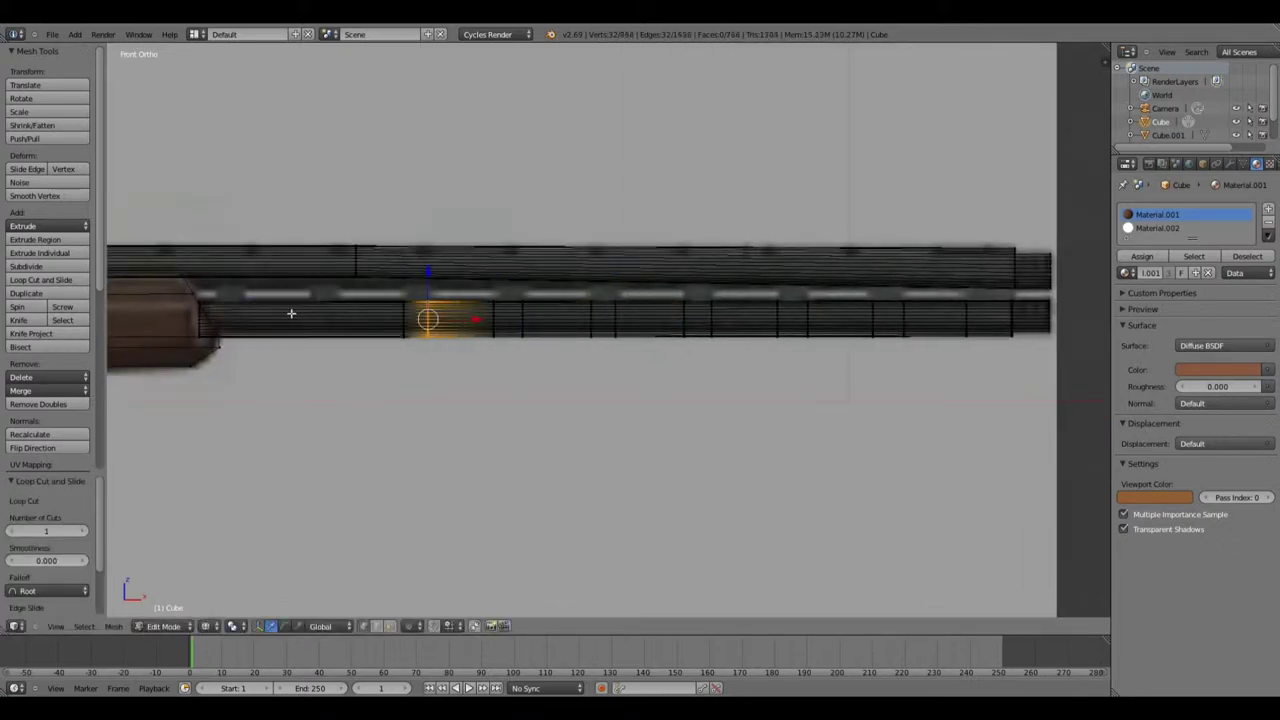
scroll(288, 333, up, 2)
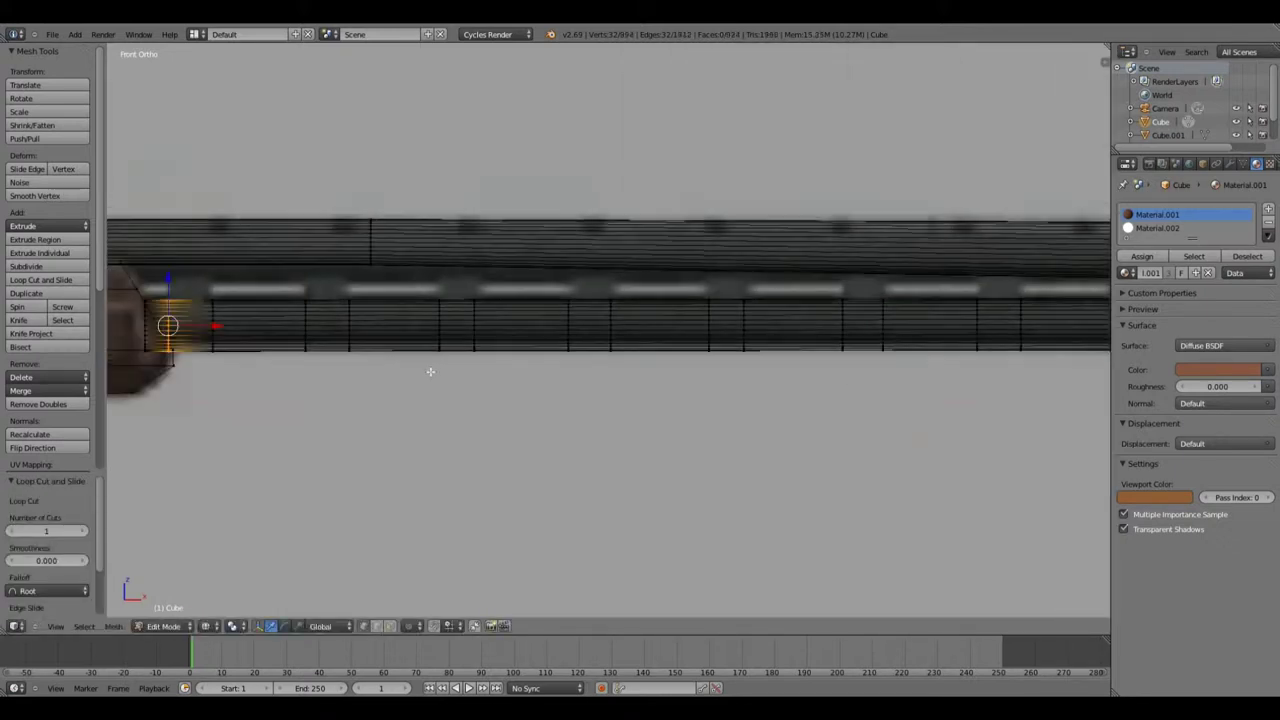
key(a)
key(b)
drag(216, 313, 300, 333)
scroll(380, 294, down, 2)
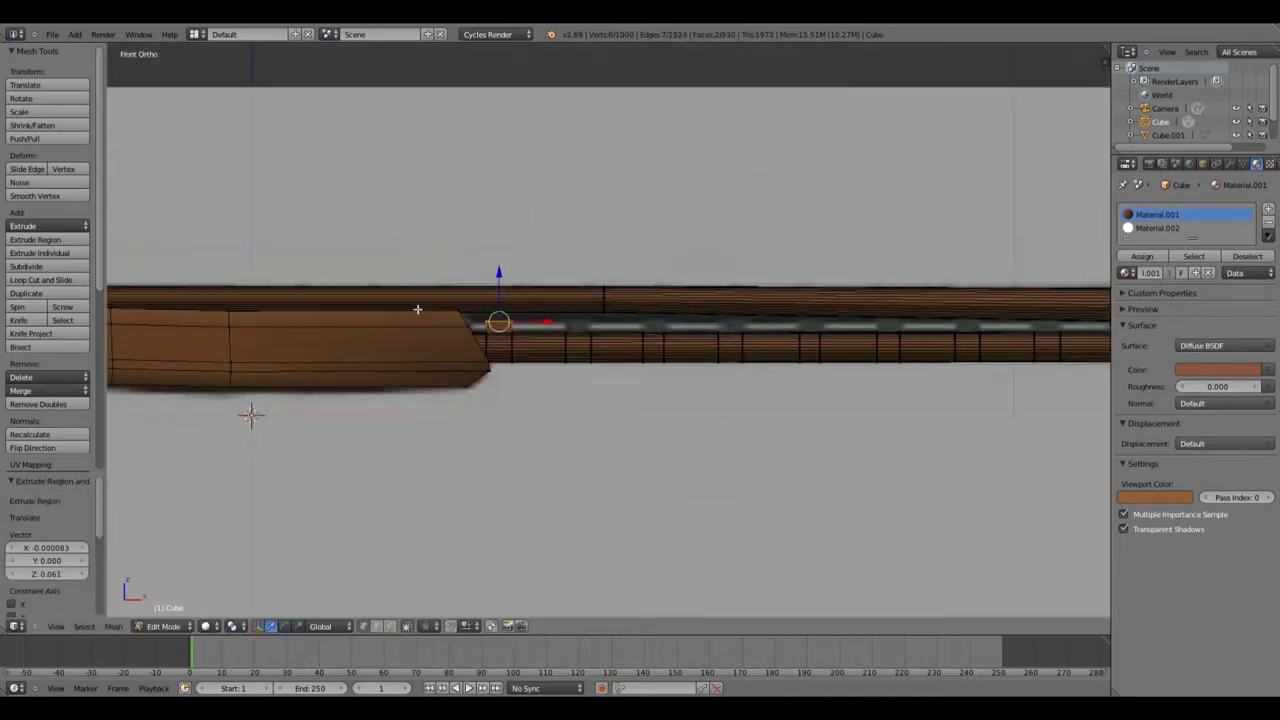
scroll(251, 417, up, 2)
key(ctrl+r)
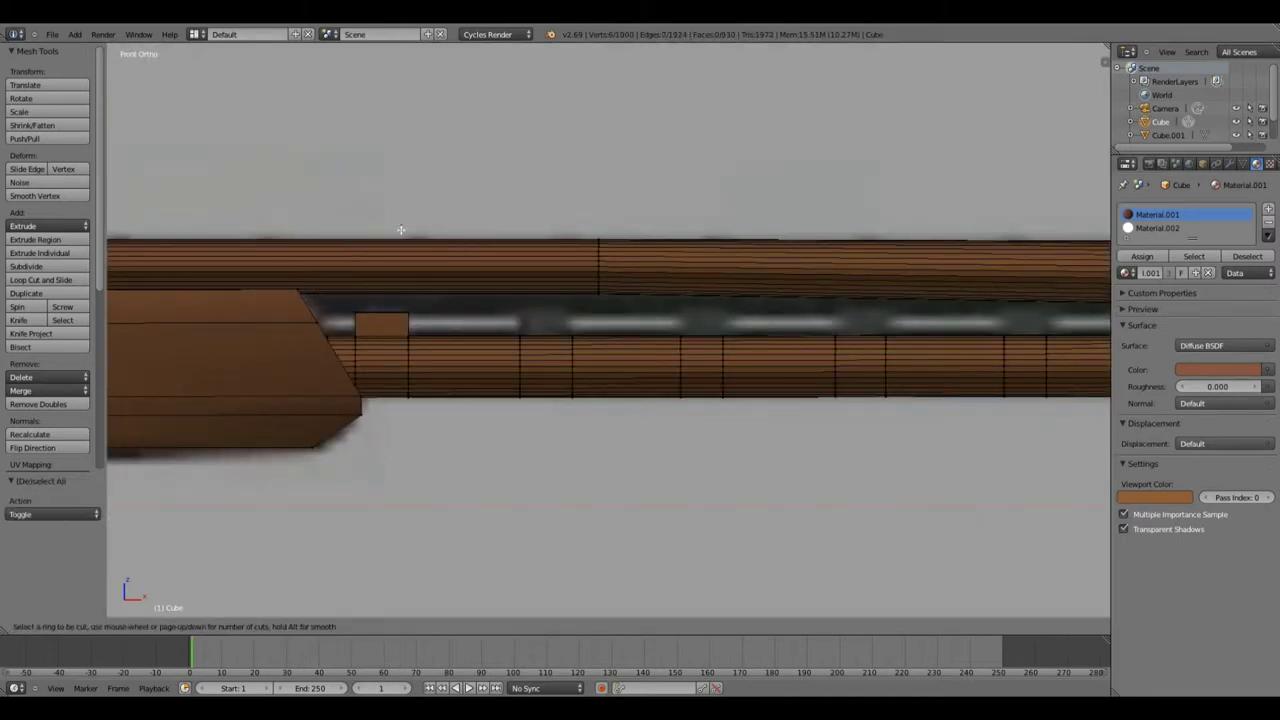
click(400, 230)
click(297, 220)
Box-select the rear upper barrel section, enlarge it 1.102 and lower it 0.043
key(a)
scroll(426, 300, down, 1)
key(b)
drag(430, 253, 1093, 320)
scroll(900, 310, down, 2)
key(b)
drag(712, 241, 762, 305)
key(g)
key(z)
click(300, 229)
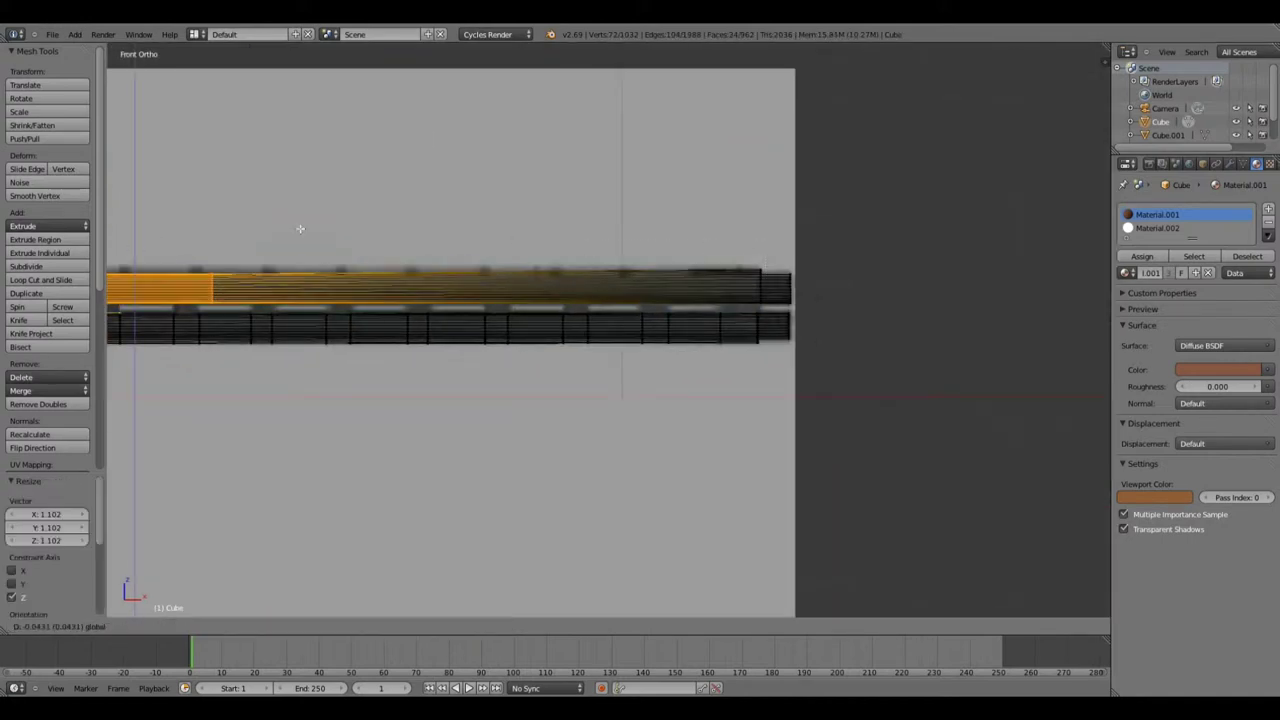
scroll(334, 240, down, 2)
middle_drag(334, 240, 592, 316)
In wireframe, select the upper barrel and move it slightly down
key(z)
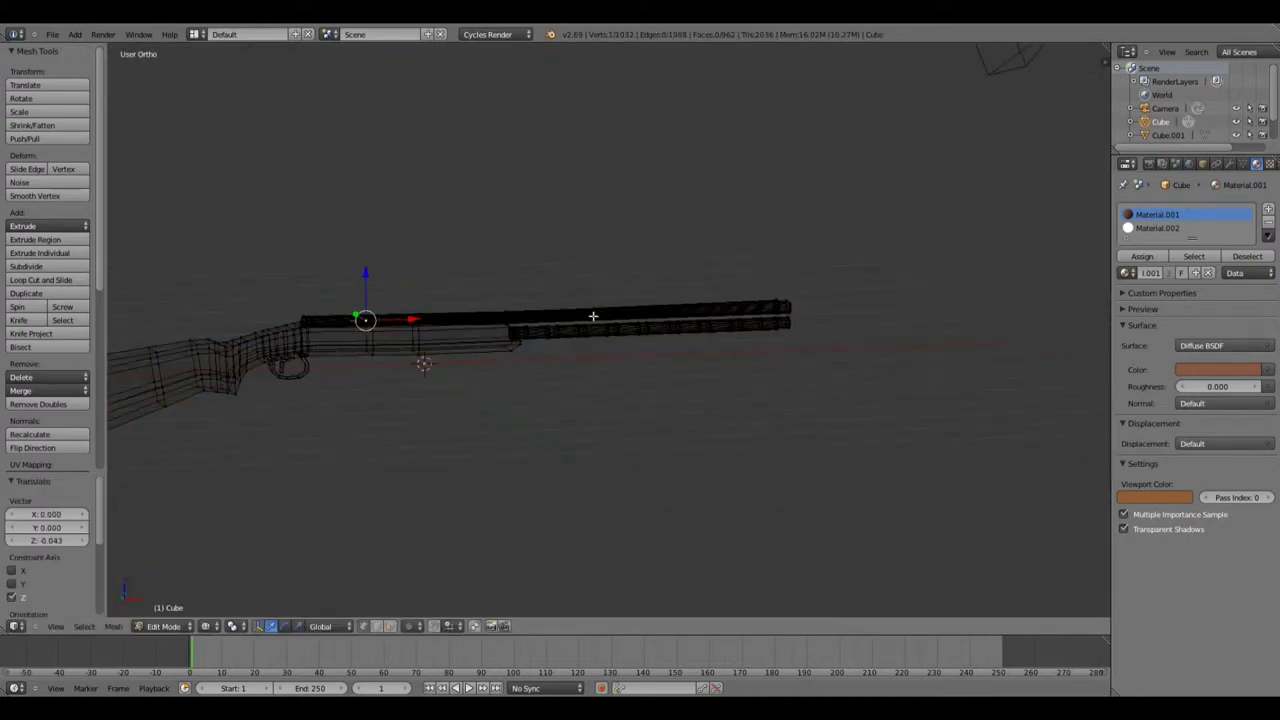
key(a)
key(a)
key(a)
key(l)
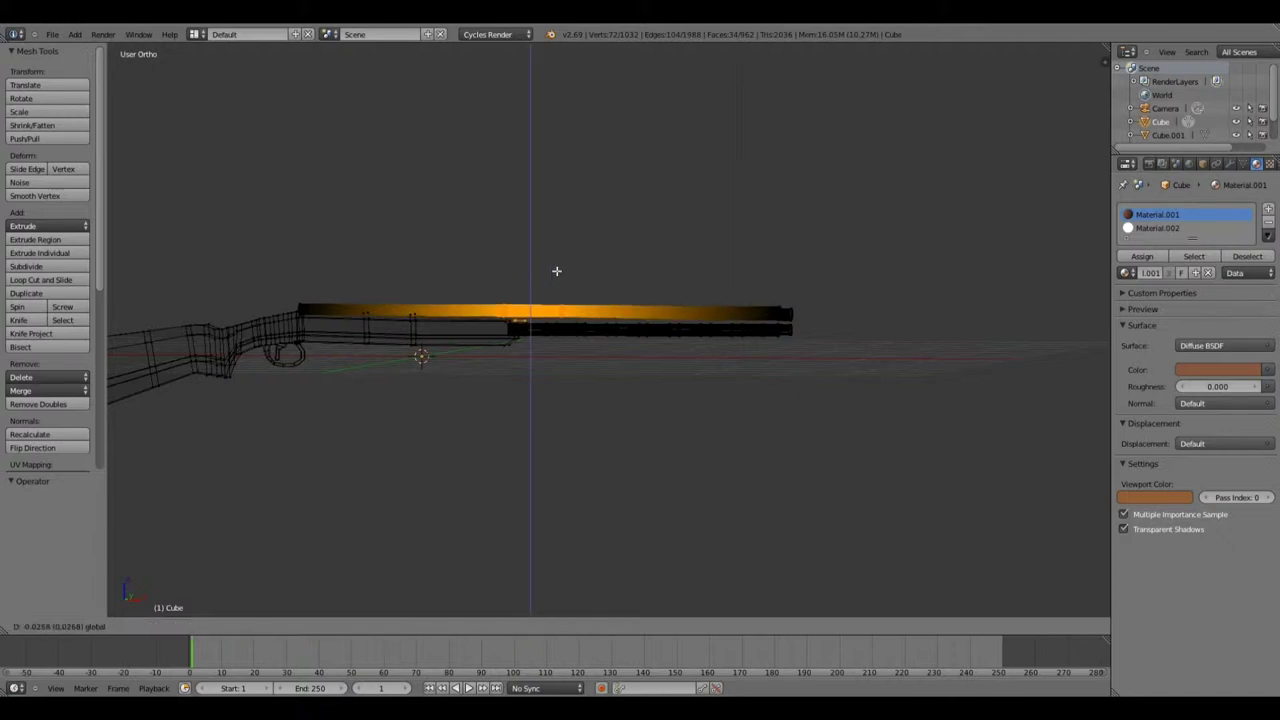
click(557, 271)
key(z)
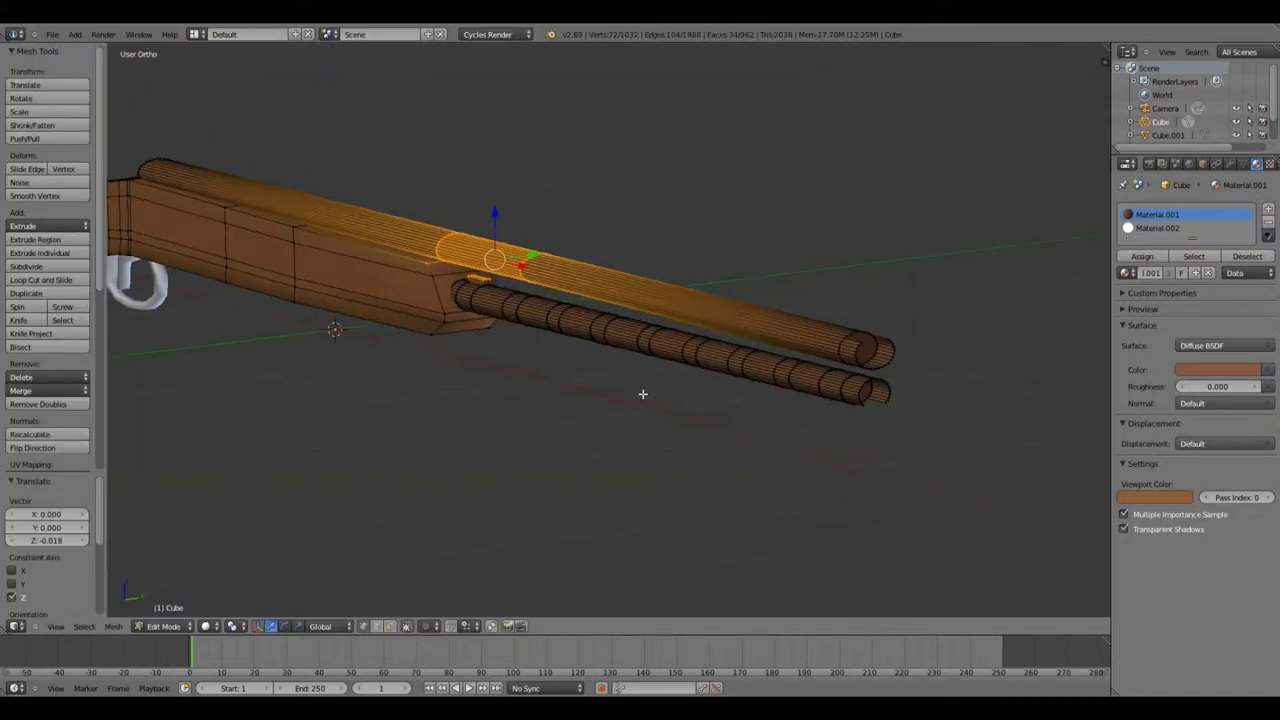
Fill the barrel's open end ring with a cap face, inspect the ends, and leave Edit Mode
mouse_move(643, 394)
middle_down()
mouse_move(723, 460)
mouse_move(634, 497)
middle_up()
right_click(559, 359)
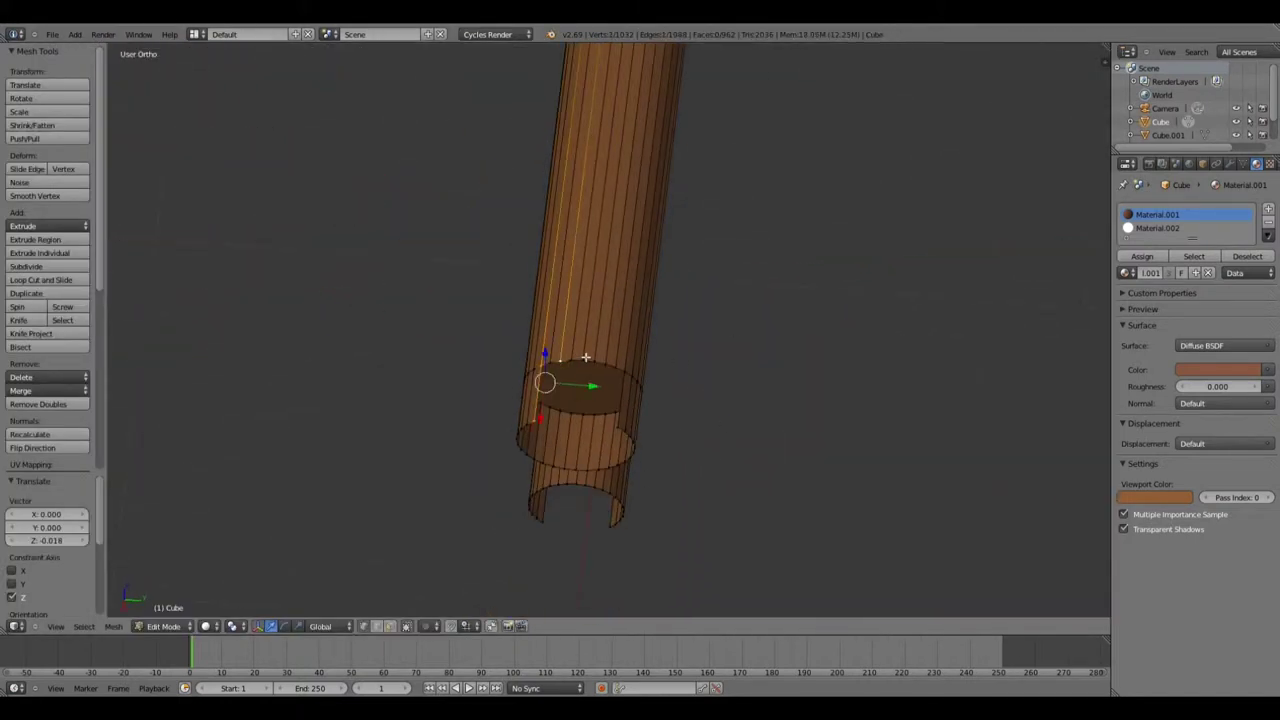
key(f)
middle_drag(618, 425, 542, 170)
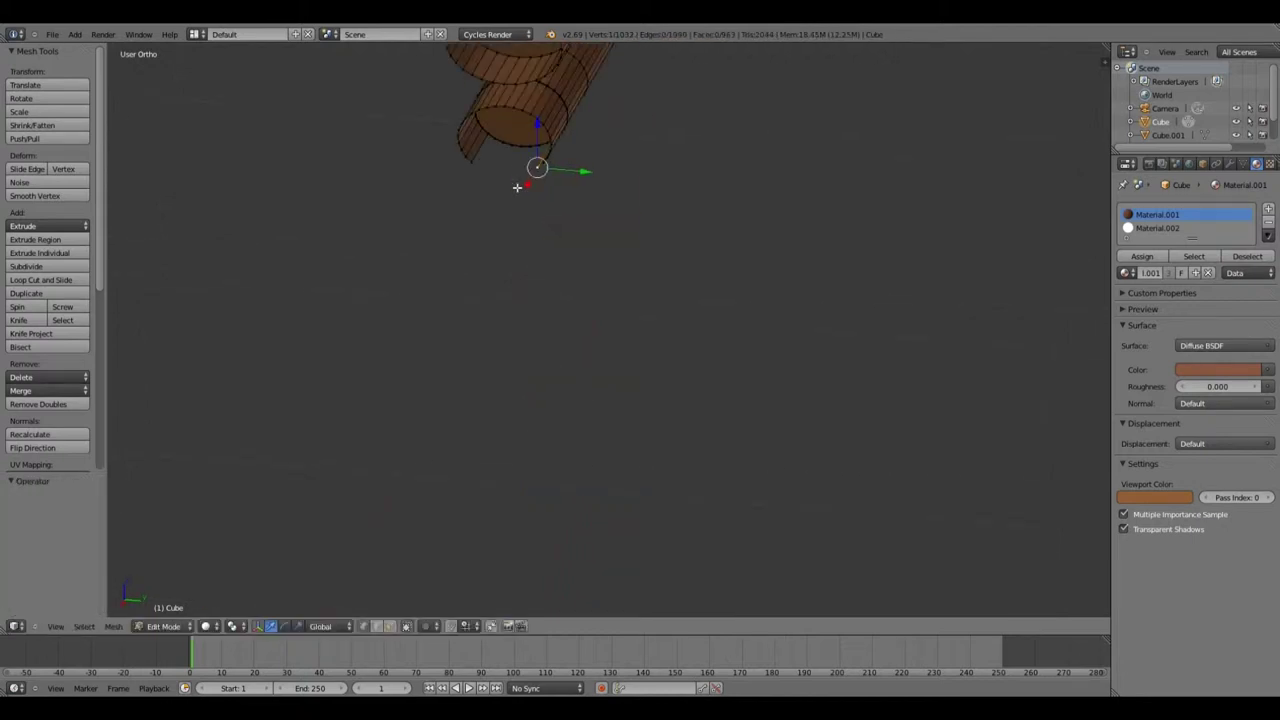
scroll(518, 150, up, 5)
middle_drag(520, 117, 698, 592)
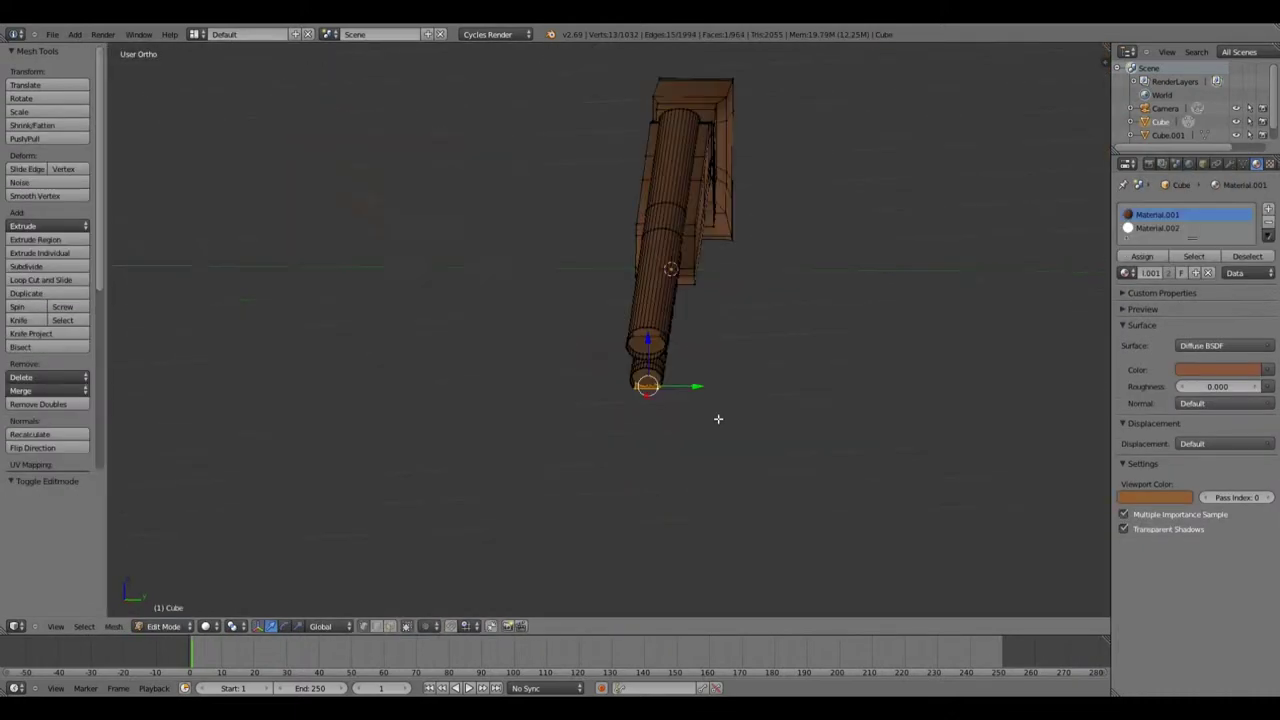
scroll(717, 420, up, 5)
middle_drag(717, 420, 634, 480)
mouse_move(811, 514)
middle_down()
mouse_move(777, 466)
mouse_move(788, 517)
mouse_move(946, 508)
mouse_move(381, 351)
middle_up()
key(Tab)
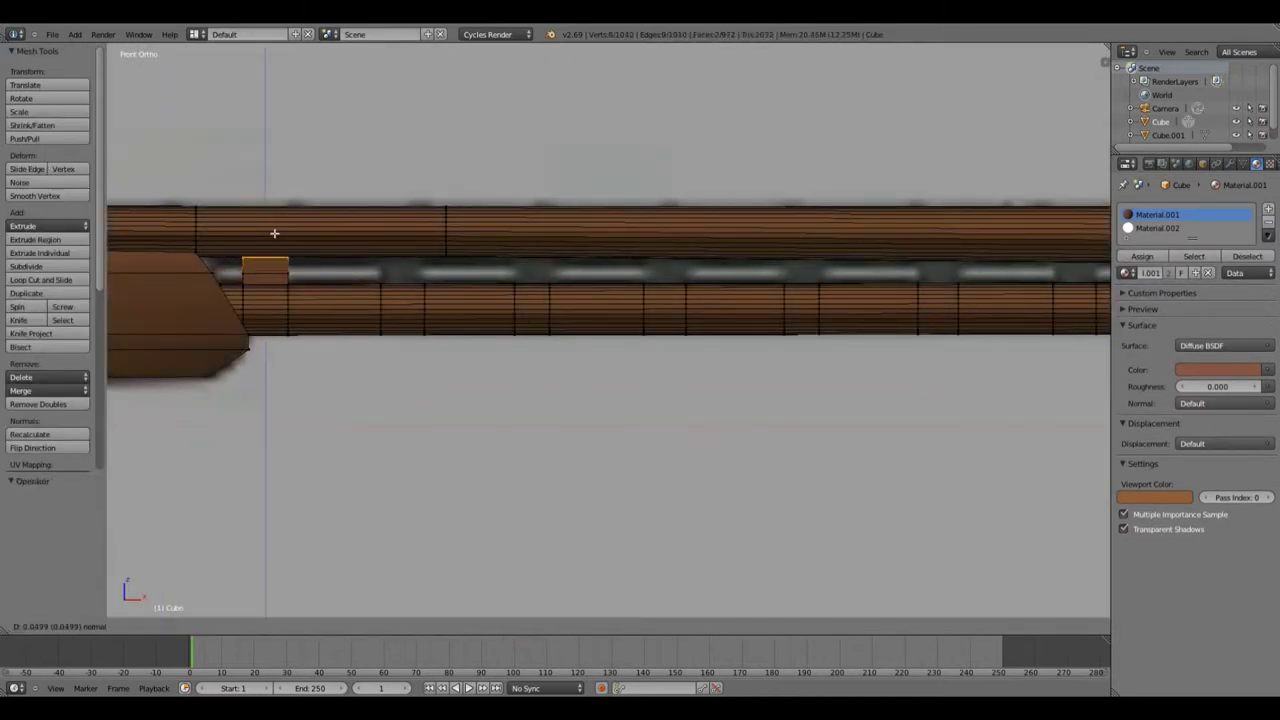
Reposition a small block and extrude a row of lower-barrel edges upward
key(a)
right_click(396, 251)
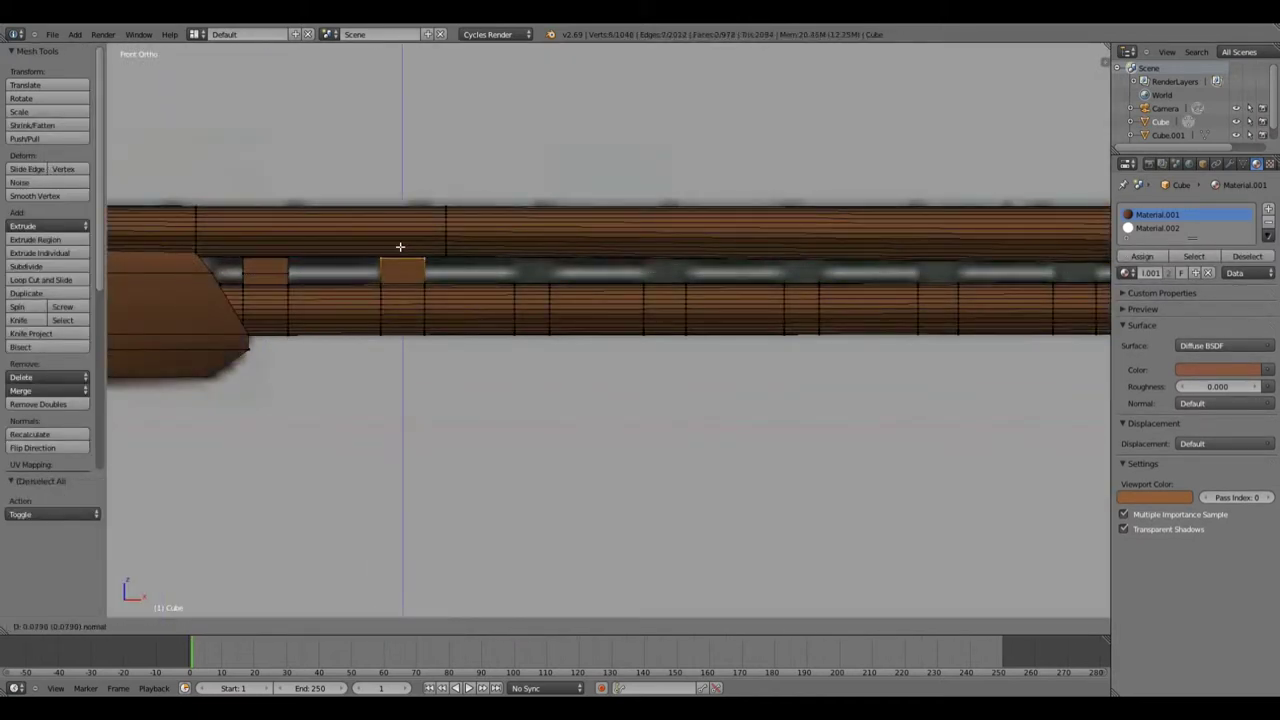
click(405, 245)
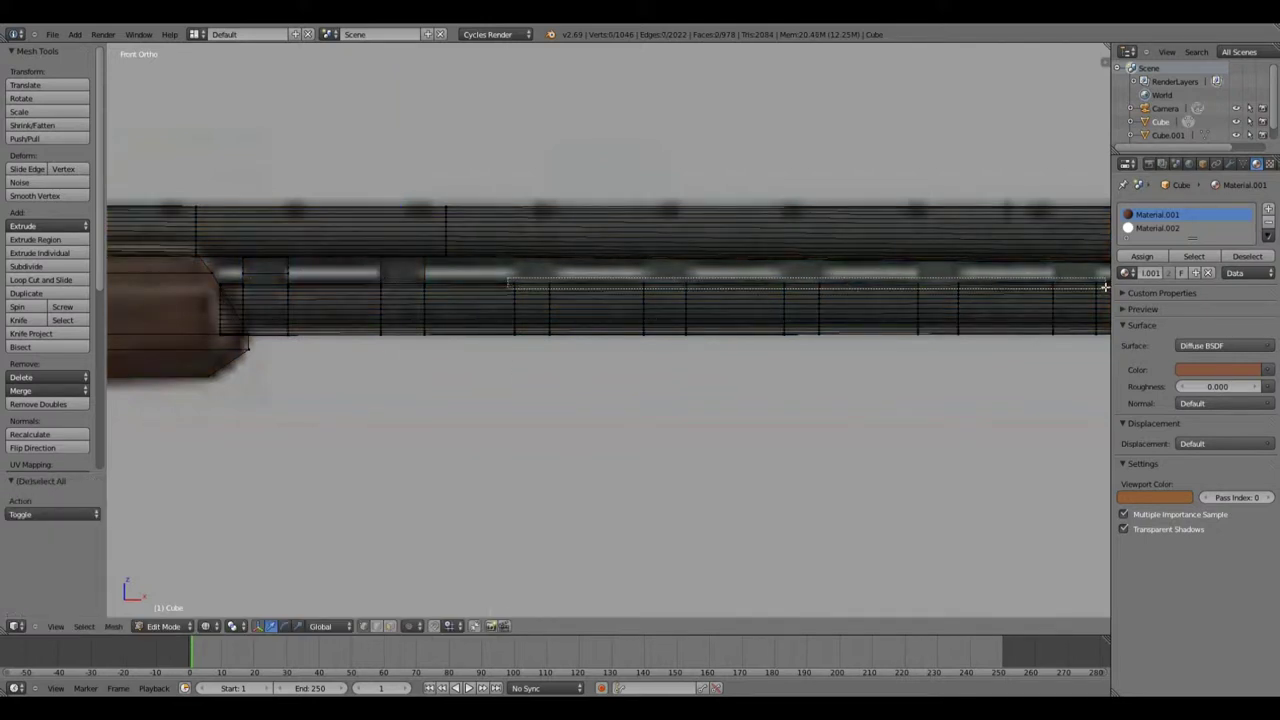
drag(1105, 287, 1105, 288)
scroll(870, 302, down, 2)
key(e)
click(880, 345)
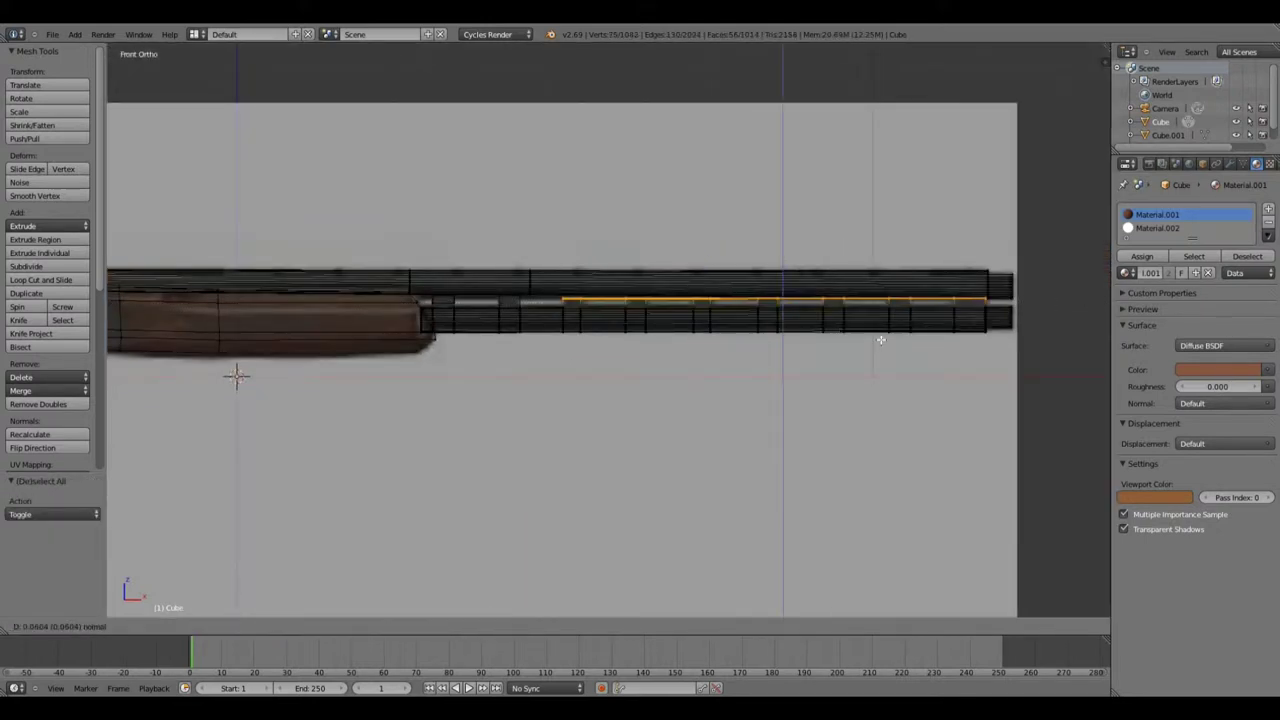
scroll(1041, 209, up, 5)
In side view, extrude a short lower-barrel edge up to the upper barrel as a spacer
key(a)
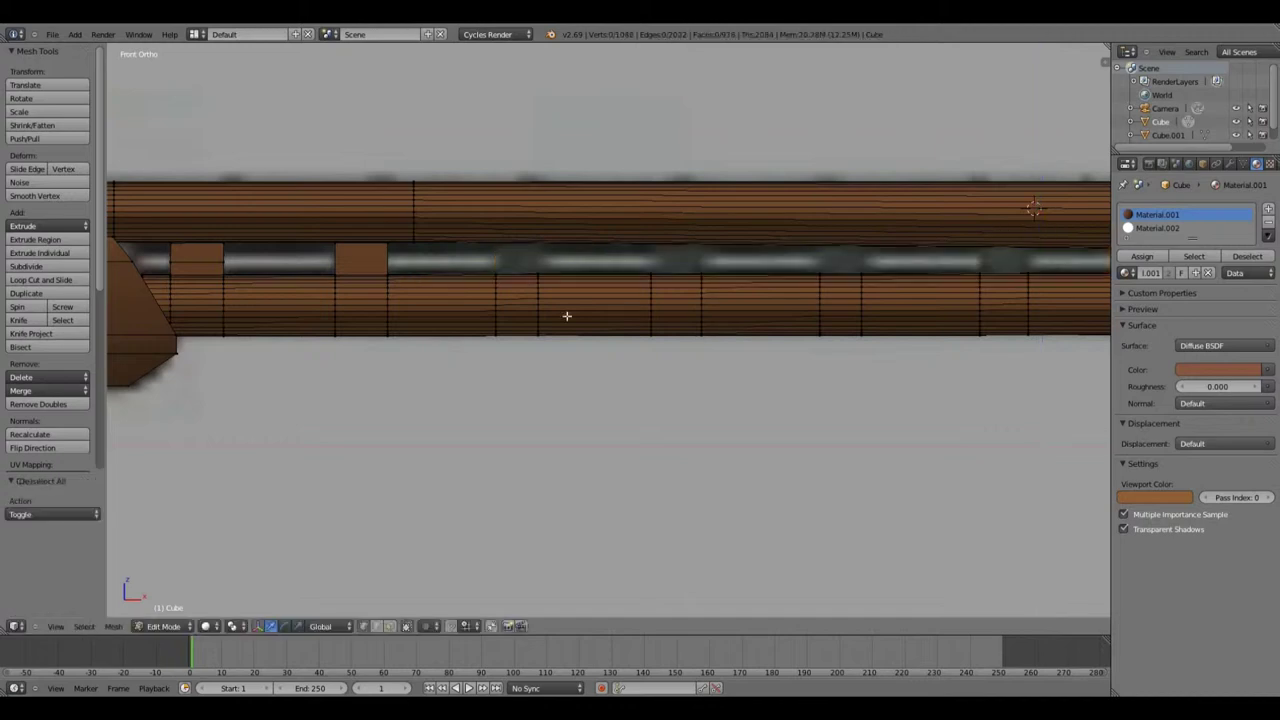
scroll(566, 314, down, 3)
middle_drag(560, 363, 475, 345)
key(KP_1)
scroll(475, 345, up, 5)
right_click(507, 272)
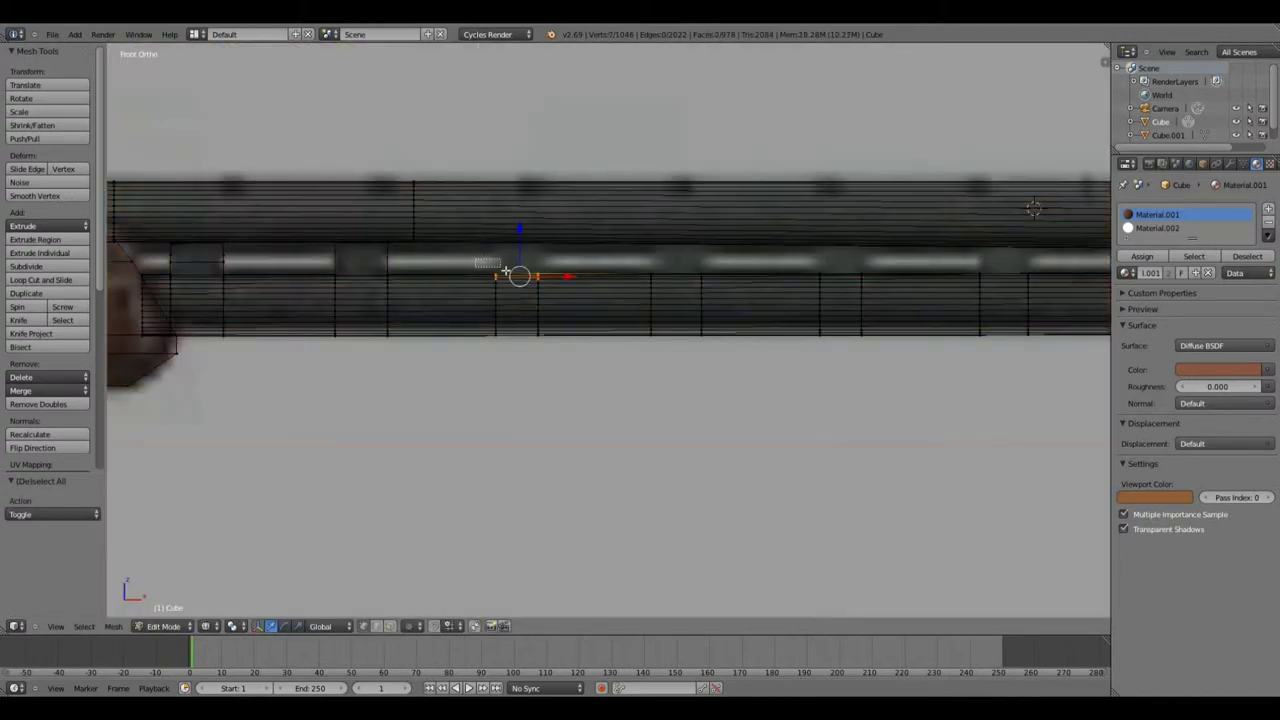
click(548, 252)
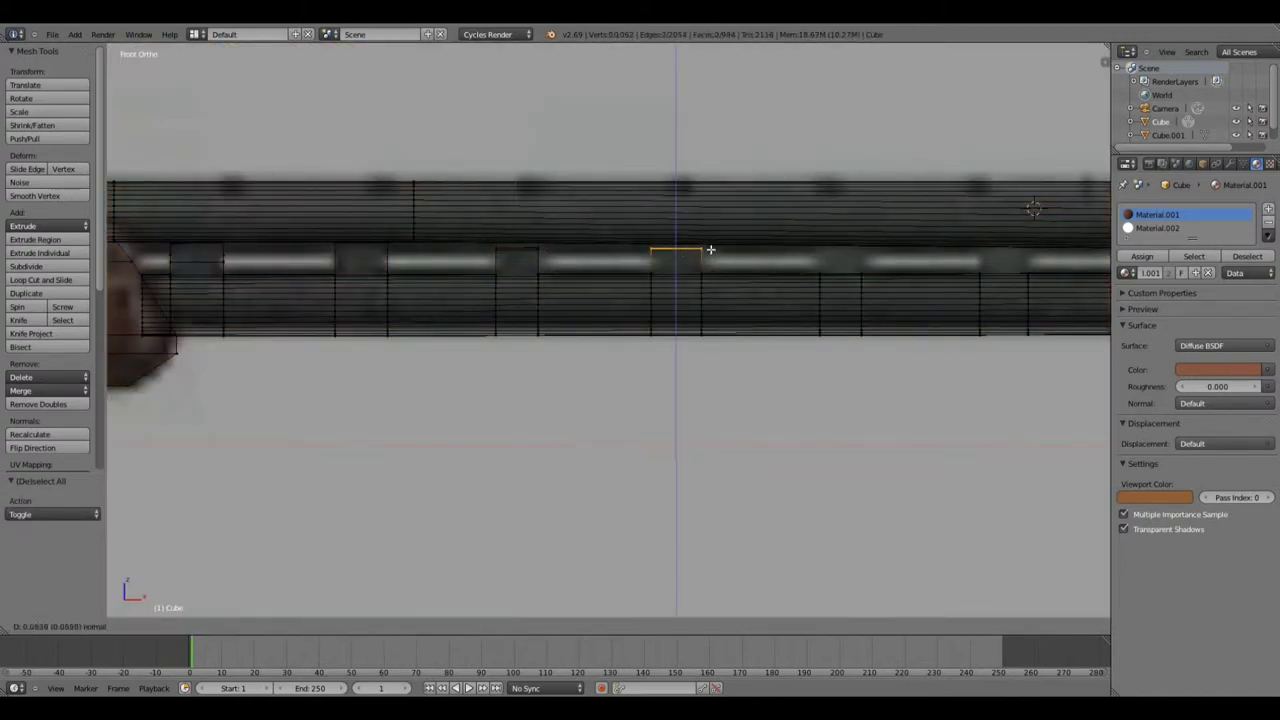
click(710, 249)
click(672, 204)
key(a)
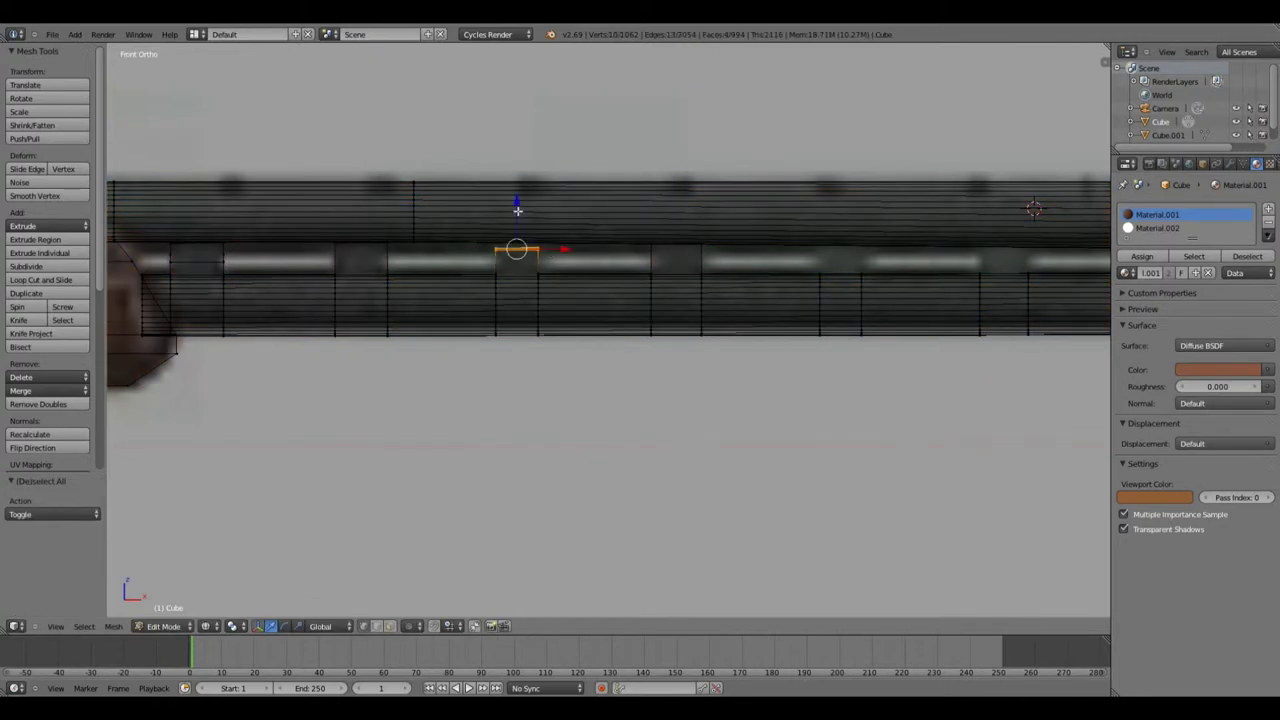
drag(517, 210, 740, 289)
Extrude the next edge along the barrels into another spacer block
right_click(840, 276)
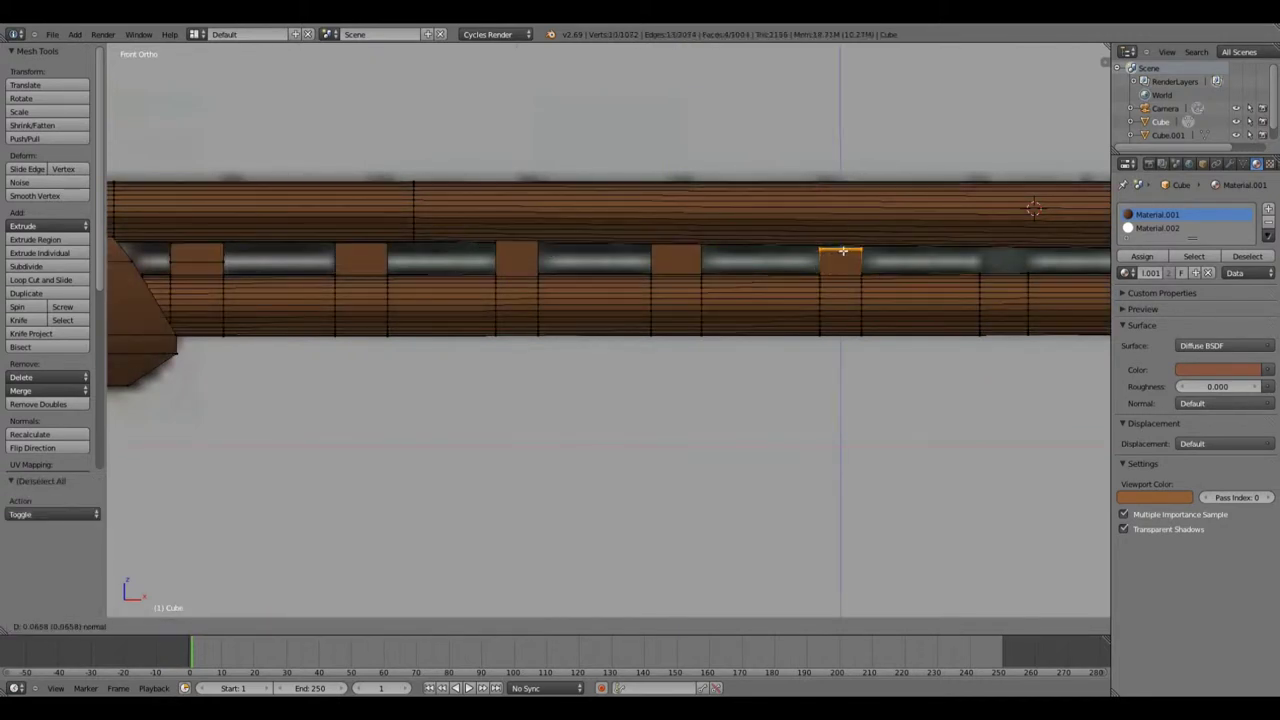
shift+middle_drag(972, 267, 580, 262)
right_click(606, 251)
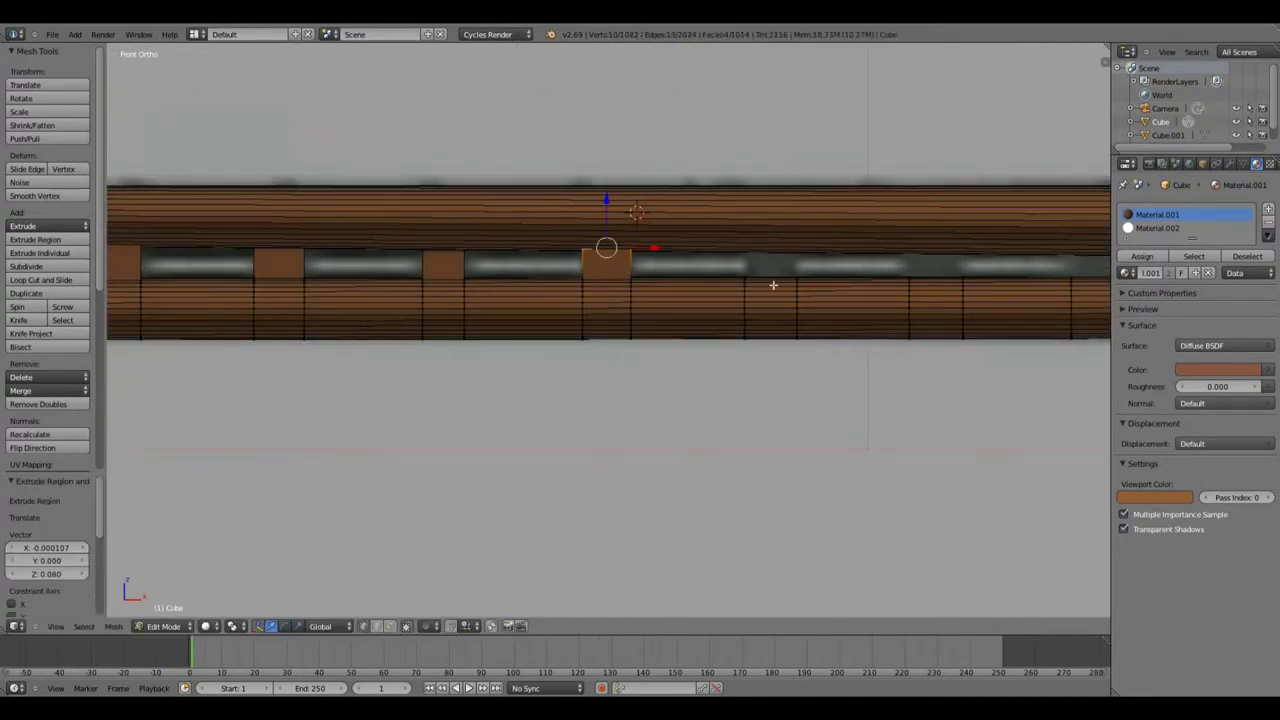
key(a)
click(805, 262)
Raise the last edge on Z and extrude it into the final spacer block
right_click(935, 268)
key(g)
key(z)
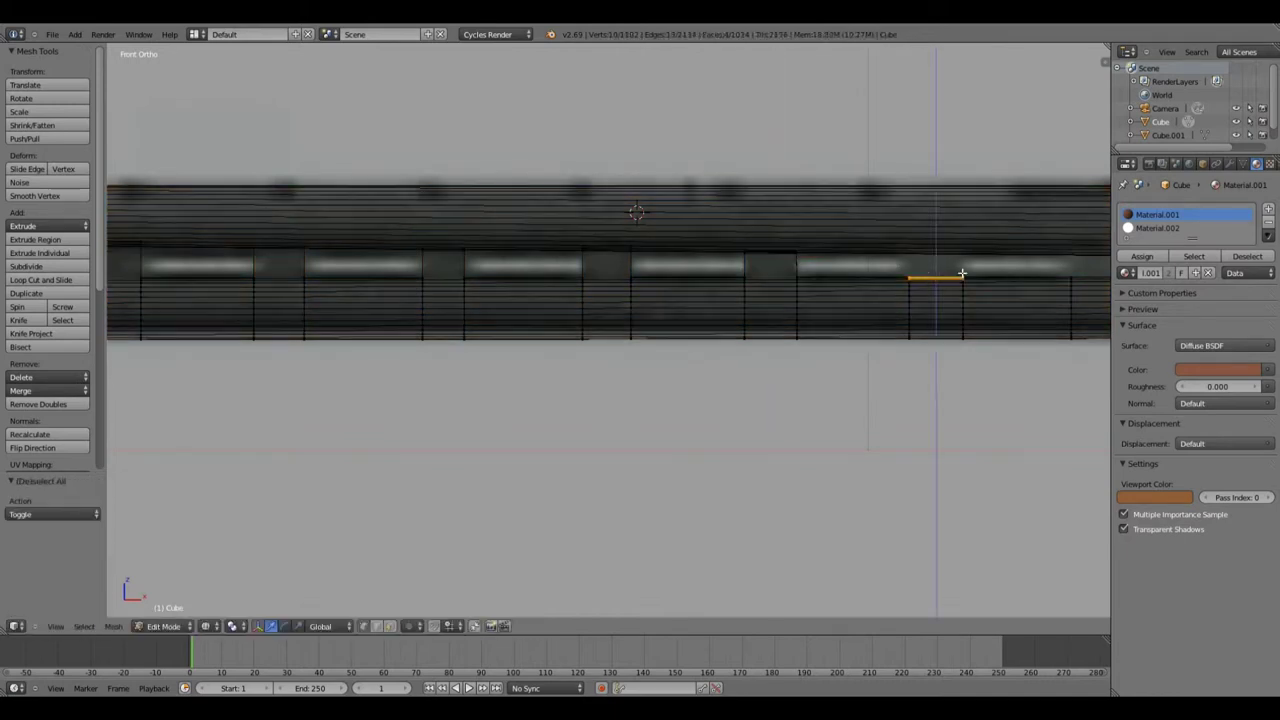
click(936, 207)
scroll(606, 260, down, 3)
key(e)
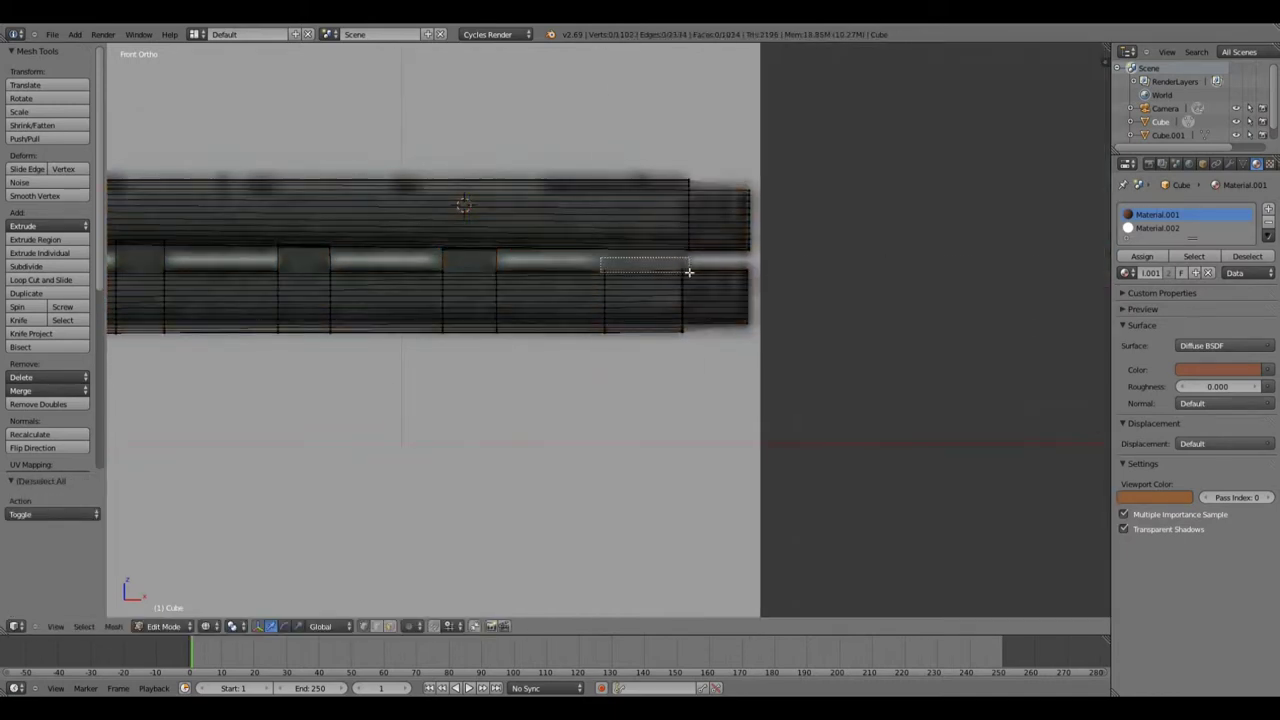
click(686, 266)
scroll(617, 294, down, 2)
Render a preview image of the shotgun and return to the model
click(103, 34)
click(123, 50)
key(Escape)
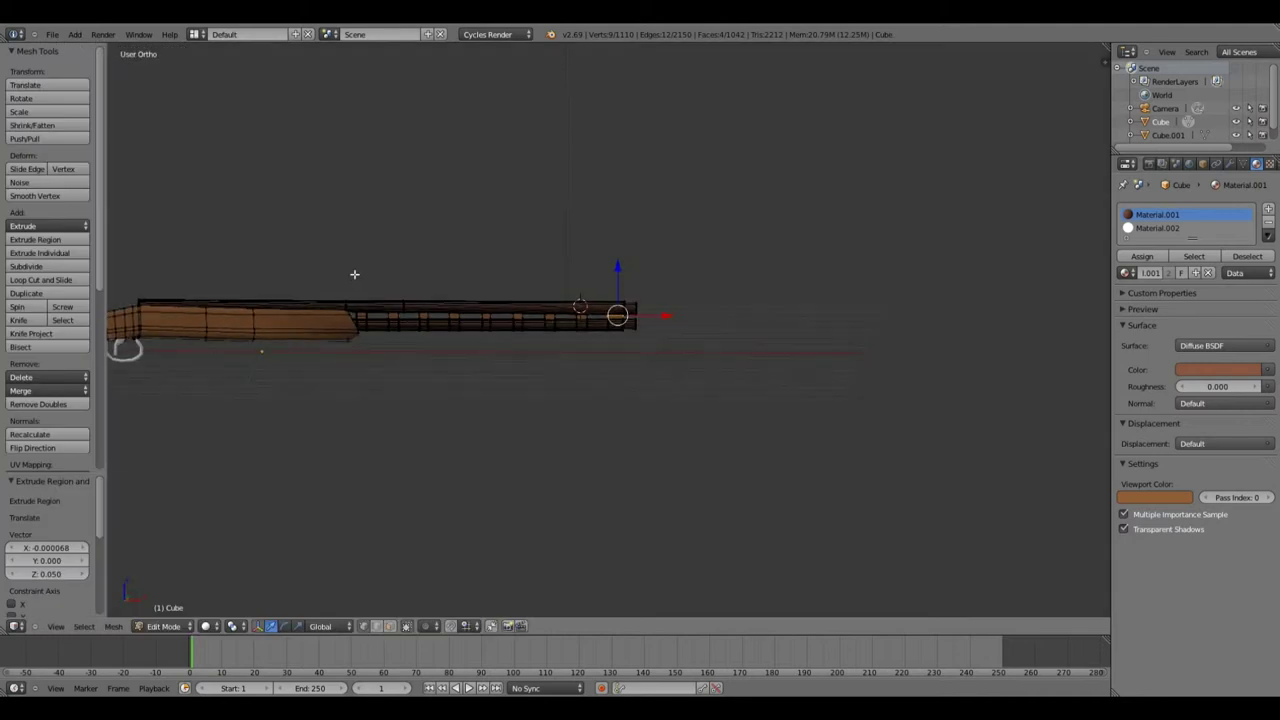
scroll(600, 271, up, 2)
Extrude the receiver-top strip back to the hammer and scale its end
scroll(288, 332, up, 4)
shift+middle_drag(288, 332, 592, 276)
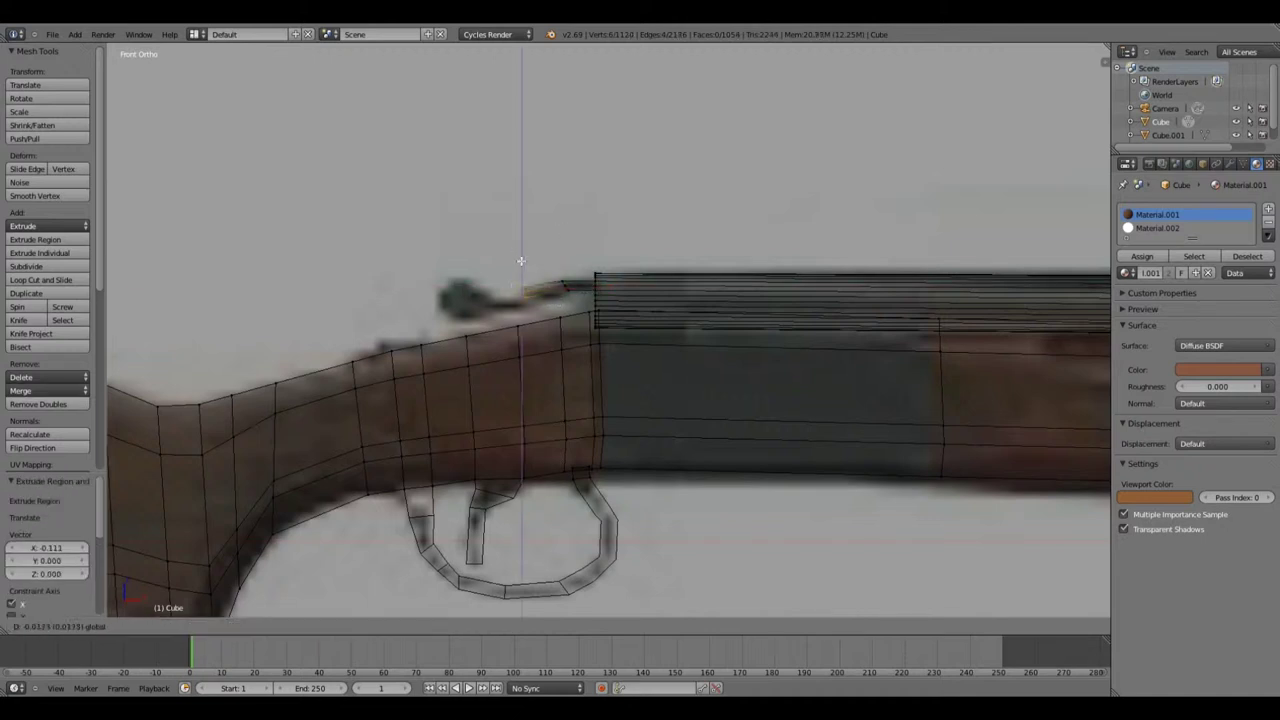
click(526, 312)
key(e)
click(505, 318)
key(s)
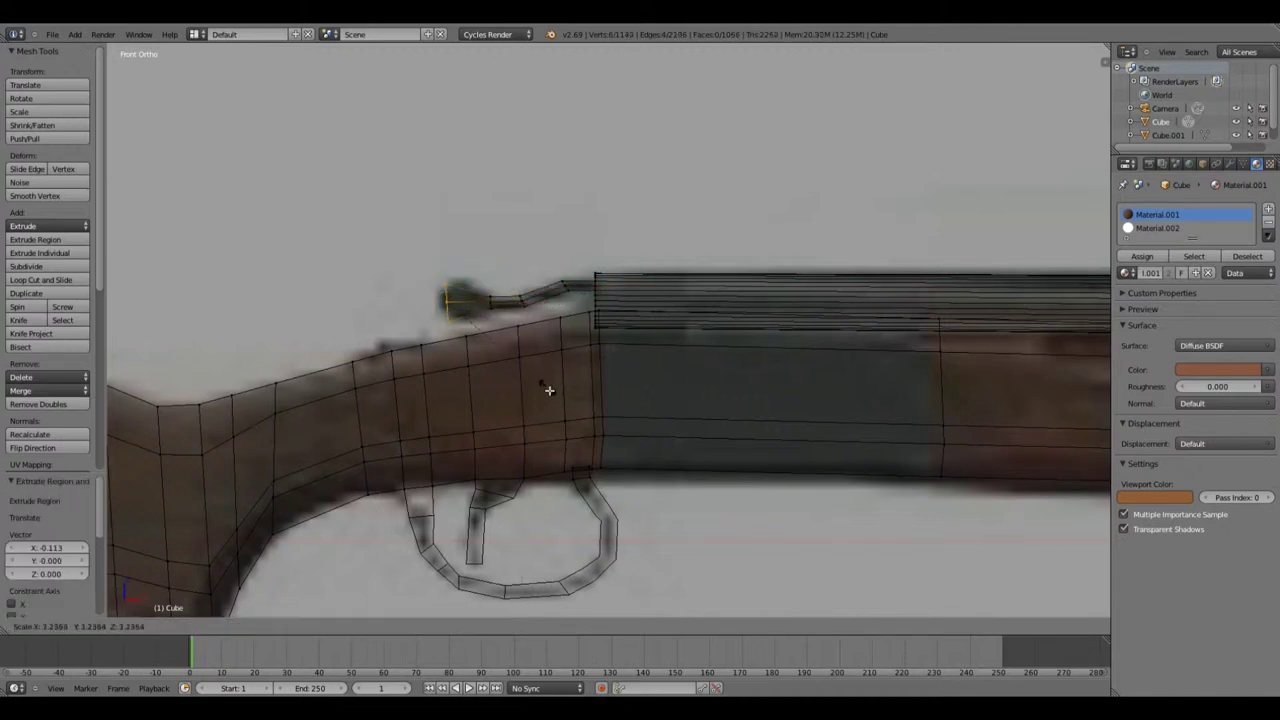
key(a)
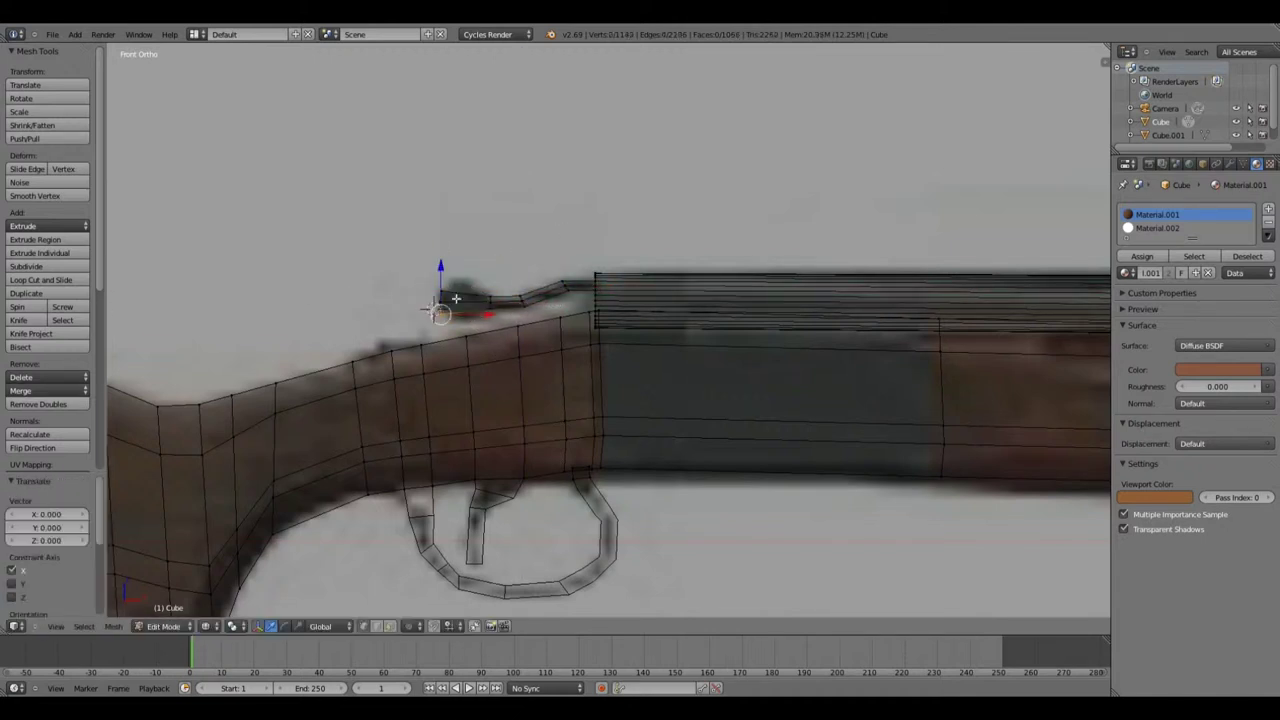
Reposition the point at the hammer's tip and check it in wireframe
right_click(437, 300)
key(a)
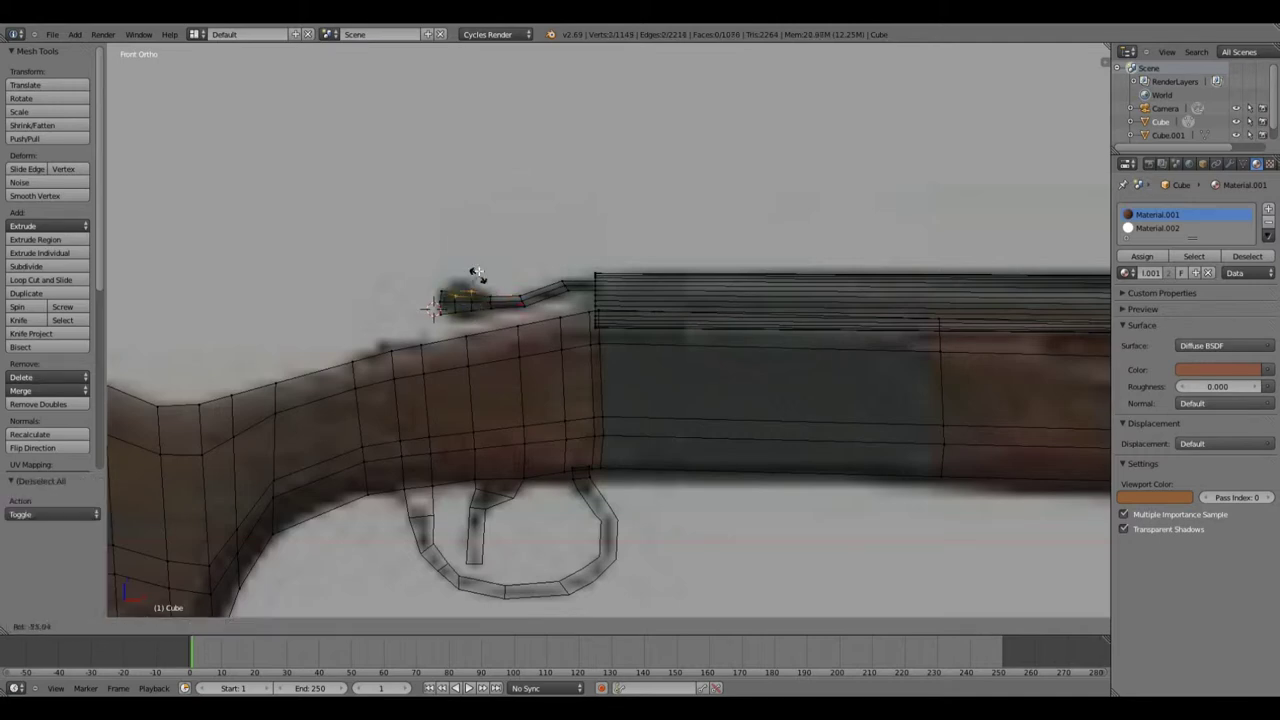
click(475, 261)
key(z)
mouse_move(475, 261)
middle_down()
mouse_move(648, 378)
mouse_move(544, 256)
mouse_move(636, 323)
mouse_move(570, 225)
mouse_move(486, 260)
middle_up()
Try a Subdivision Surface modifier on the gun, then remove it and return to side-view editing
key(z)
key(ctrl+r)
right_click(480, 277)
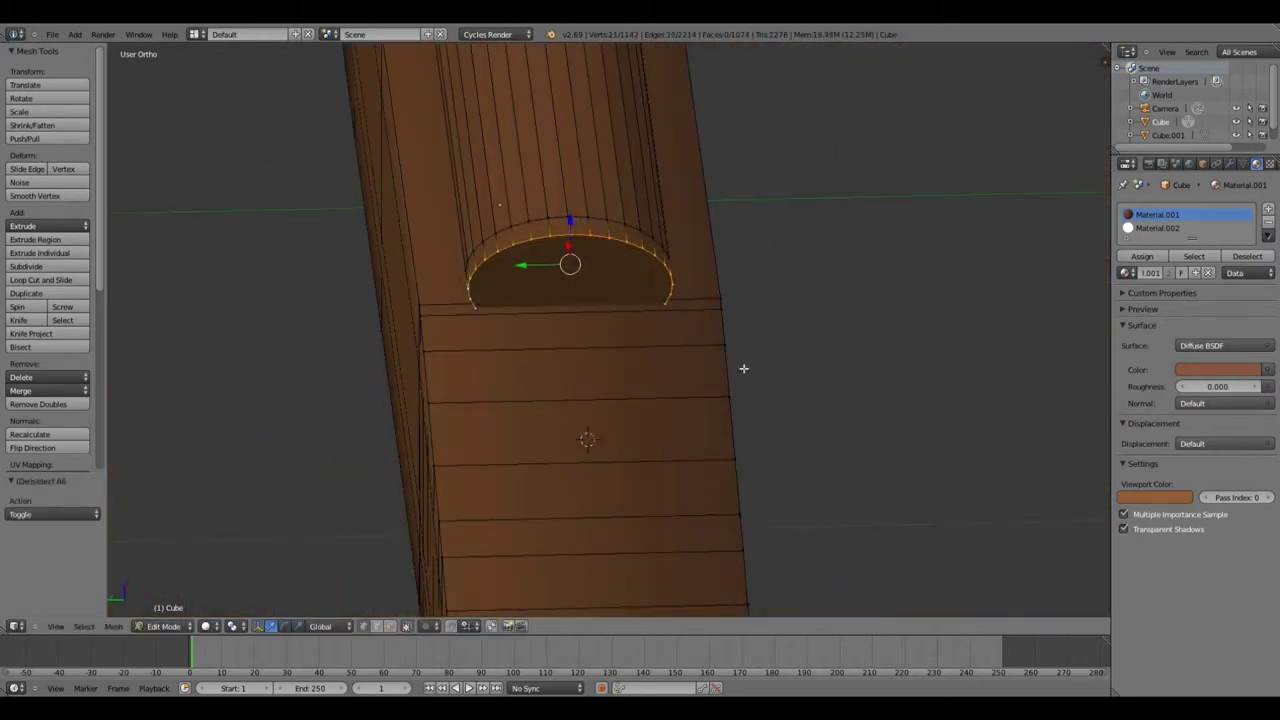
middle_drag(743, 368, 629, 337)
key(Tab)
click(1229, 163)
click(1195, 209)
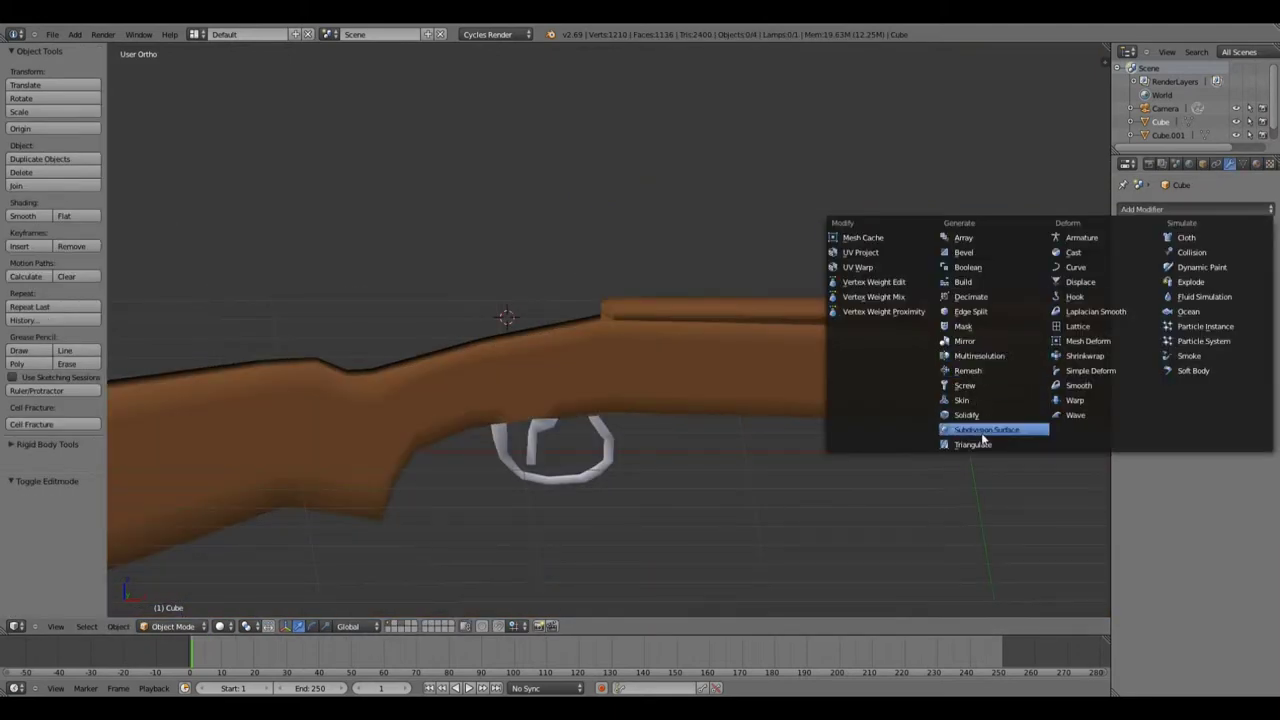
click(983, 432)
mouse_move(983, 432)
middle_down()
mouse_move(412, 383)
mouse_move(740, 369)
mouse_move(1160, 305)
middle_up()
key(ctrl+x)
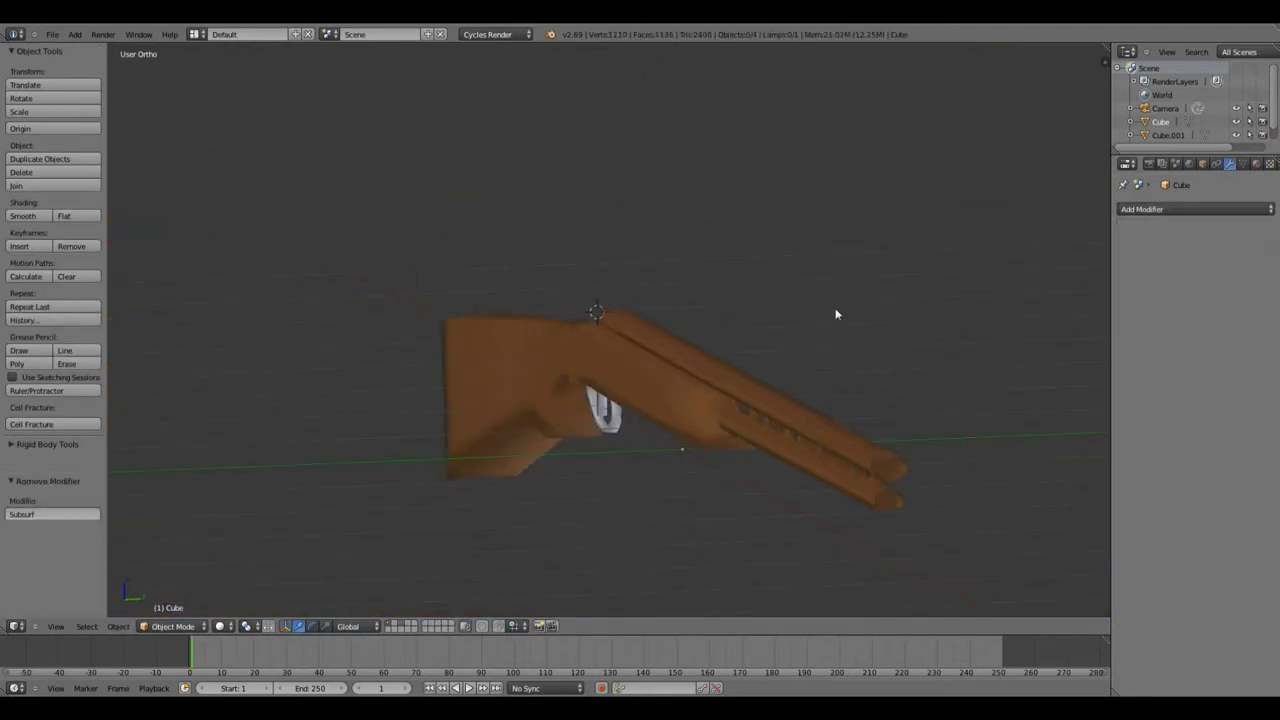
key(KP_1)
key(Tab)
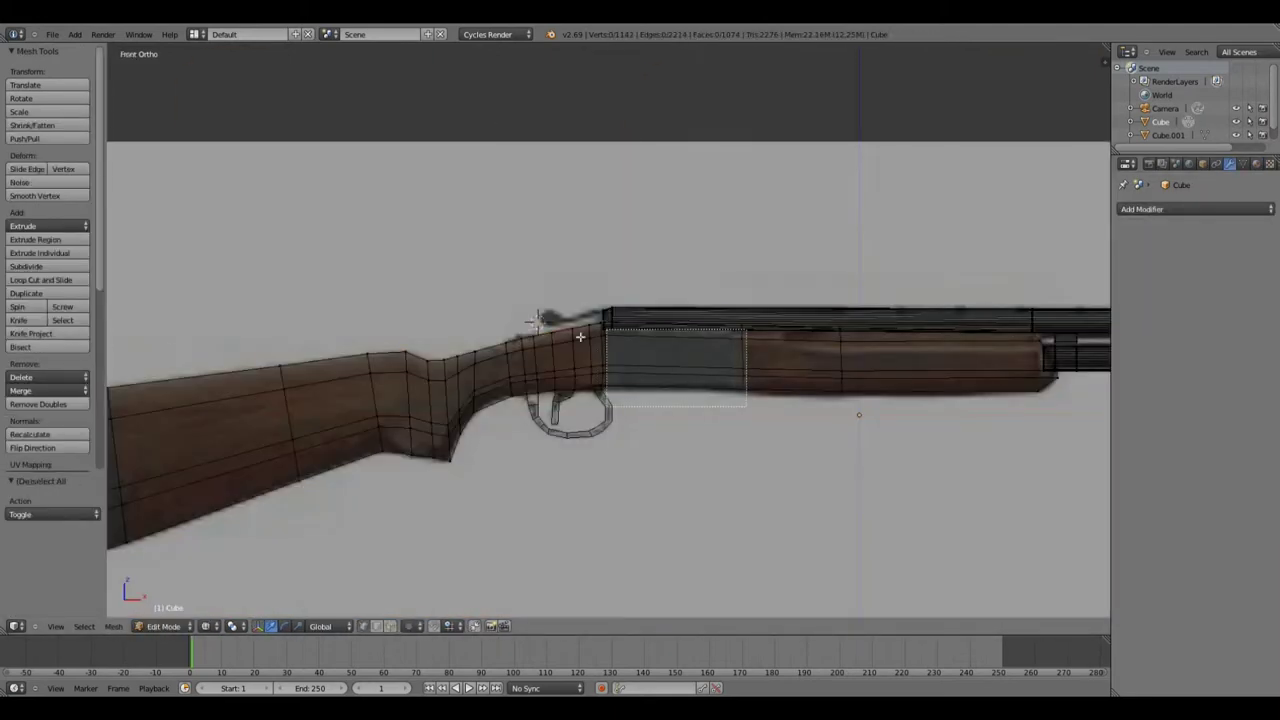
Select the receiver and barrel faces and give them a new black material
drag(745, 405, 605, 329)
click(1257, 163)
click(1190, 260)
click(1219, 383)
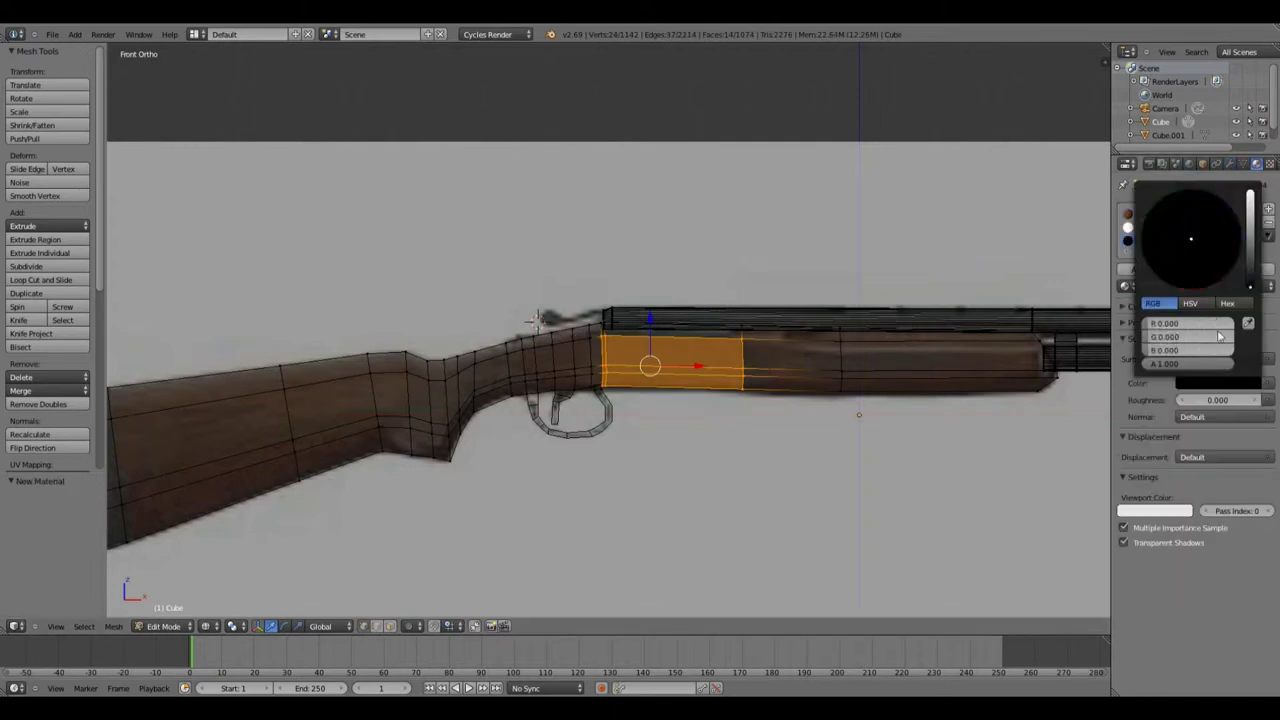
Render a solid-shaded test image through the scene camera, then return to a side view of the gun
key(a)
key(KP_0)
scroll(777, 298, down, 3)
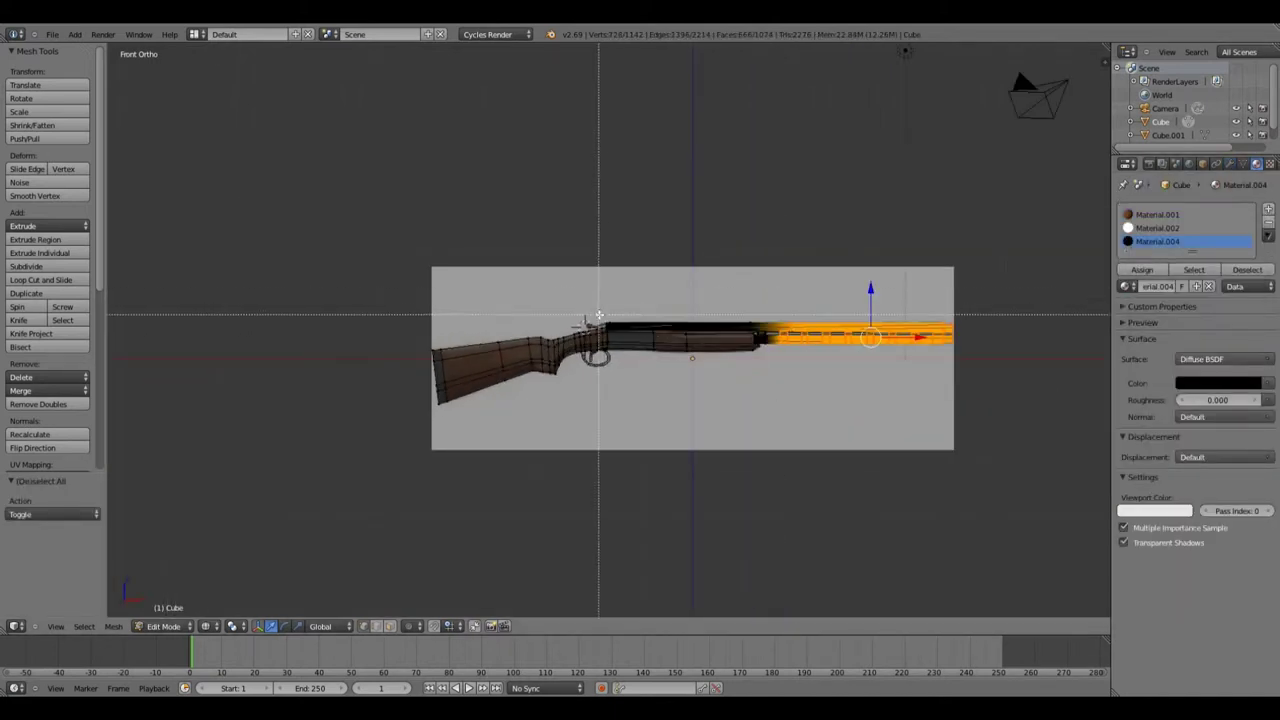
scroll(757, 333, up, 5)
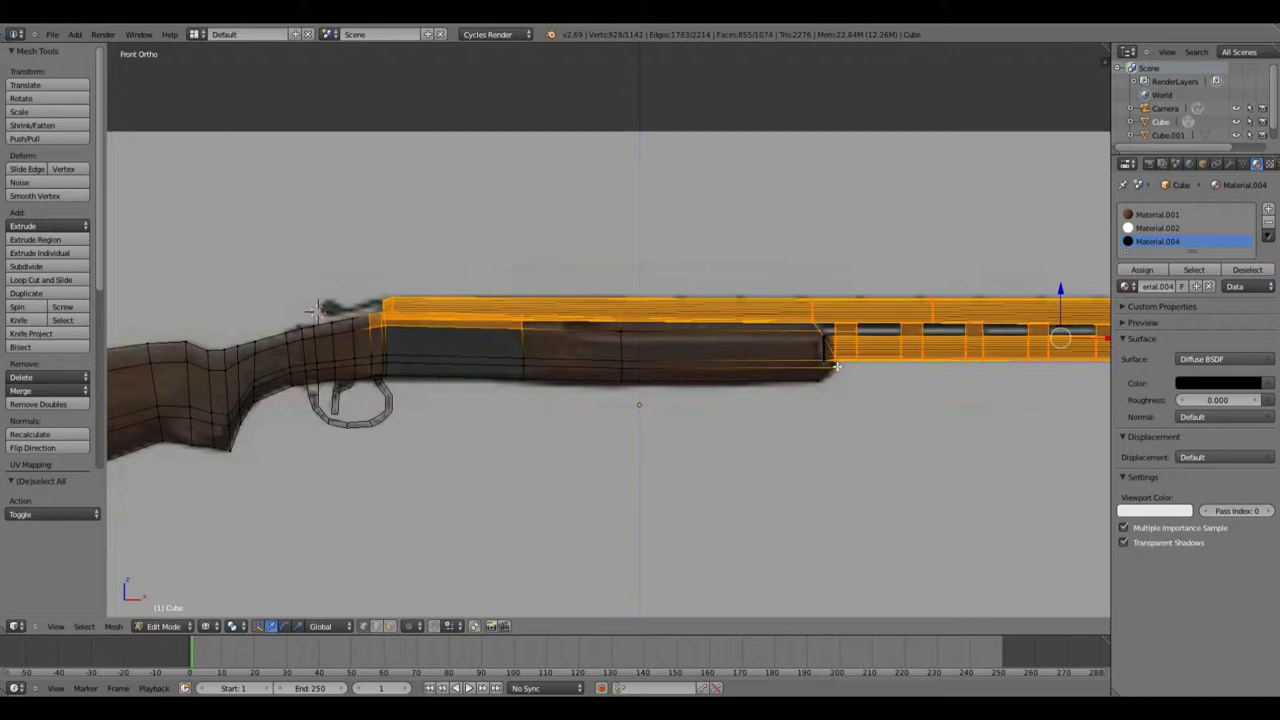
scroll(829, 371, up, 4)
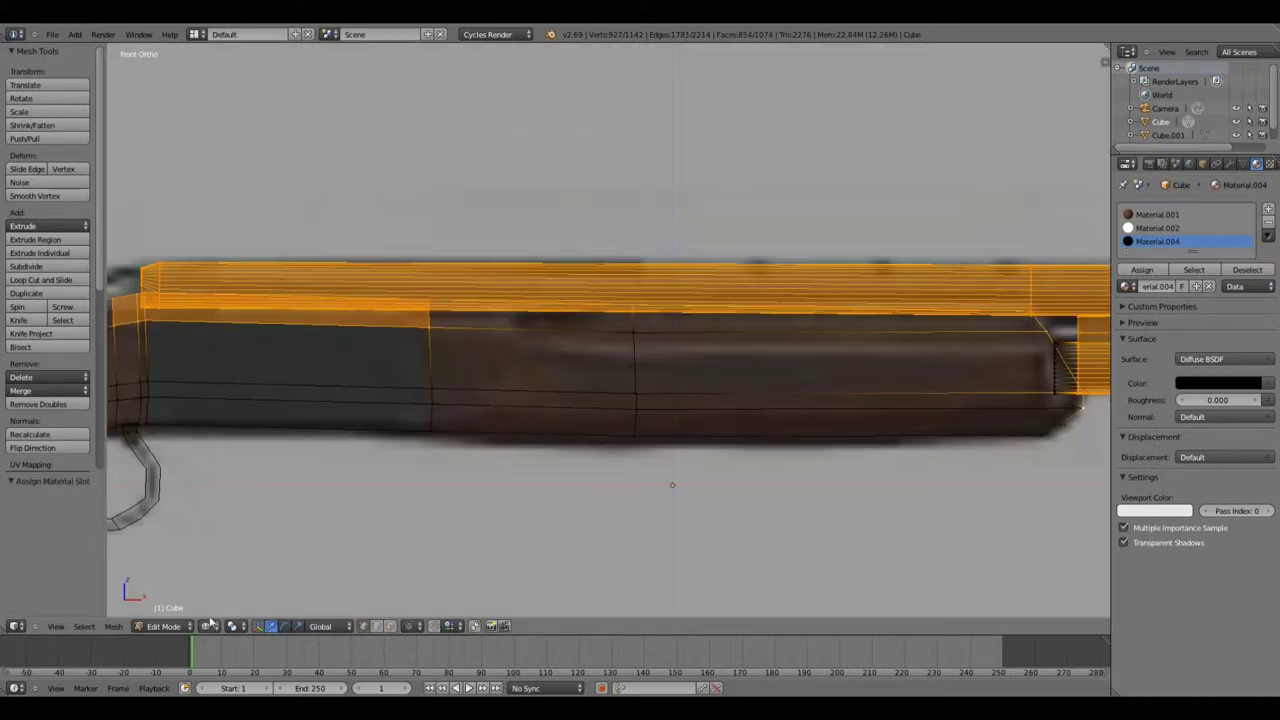
click(210, 626)
click(240, 552)
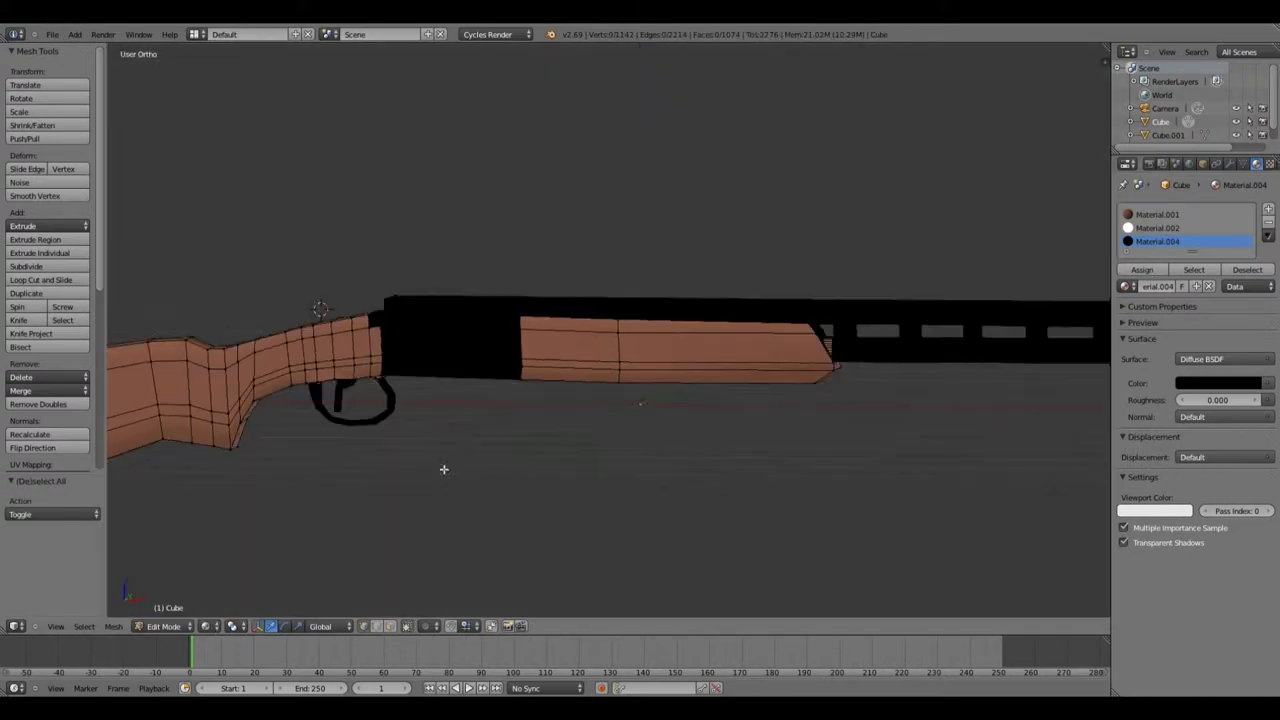
key(F12)
key(Escape)
middle_drag(286, 377, 520, 385)
middle_drag(566, 456, 546, 449)
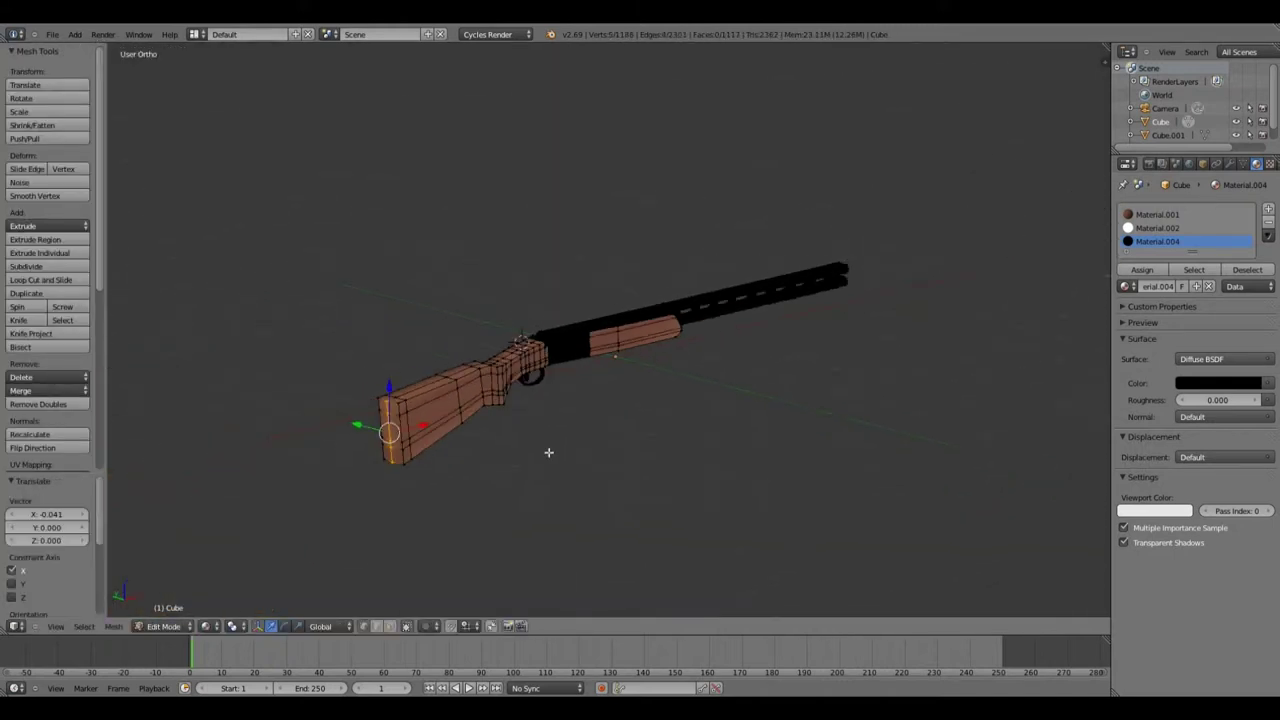
key(KP_1)
Cut a new centred edge loop into the stock in straight side view
scroll(510, 336, up, 5)
key(shift+z)
scroll(510, 336, up, 3)
key(ctrl+r)
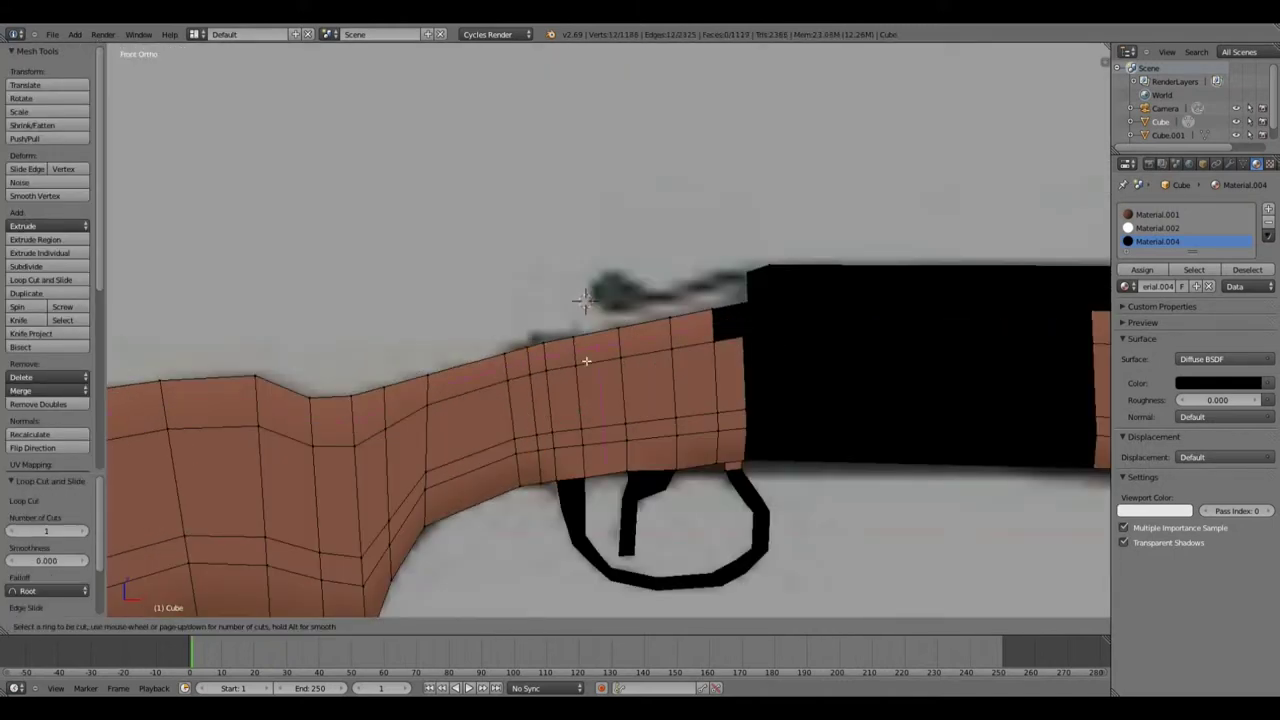
click(586, 363)
right_click(564, 355)
click(578, 342)
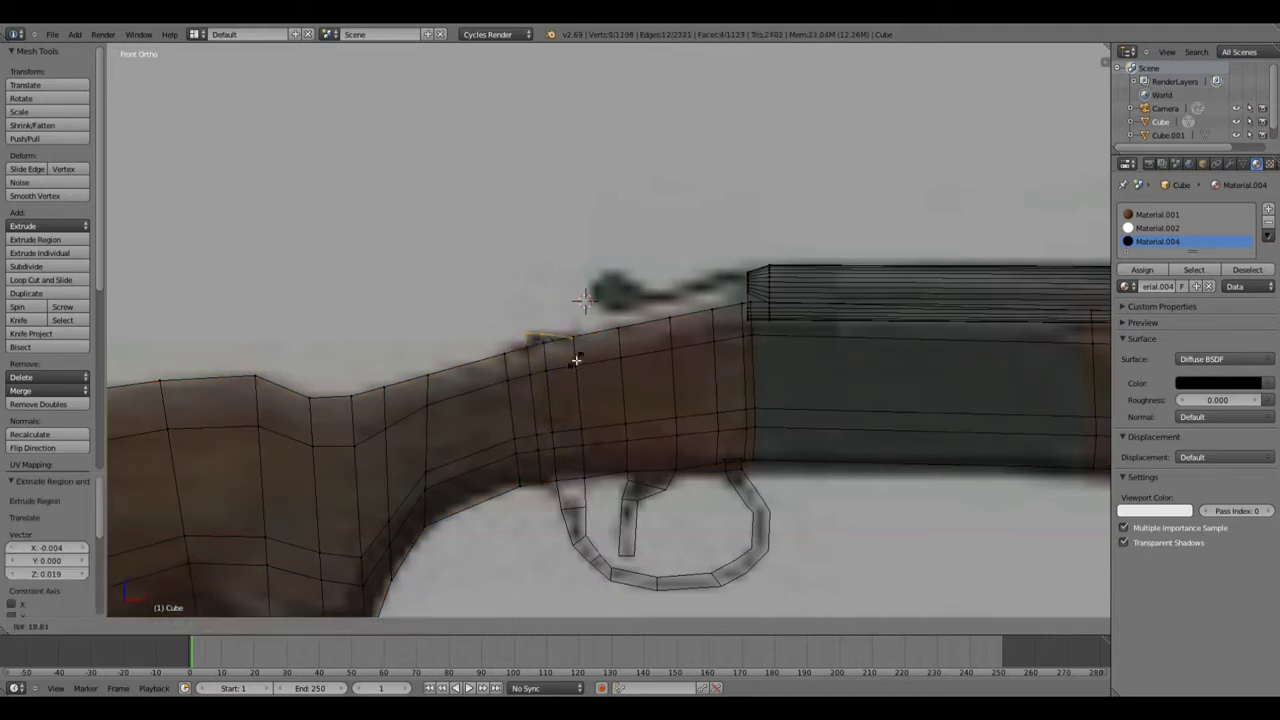
key(a)
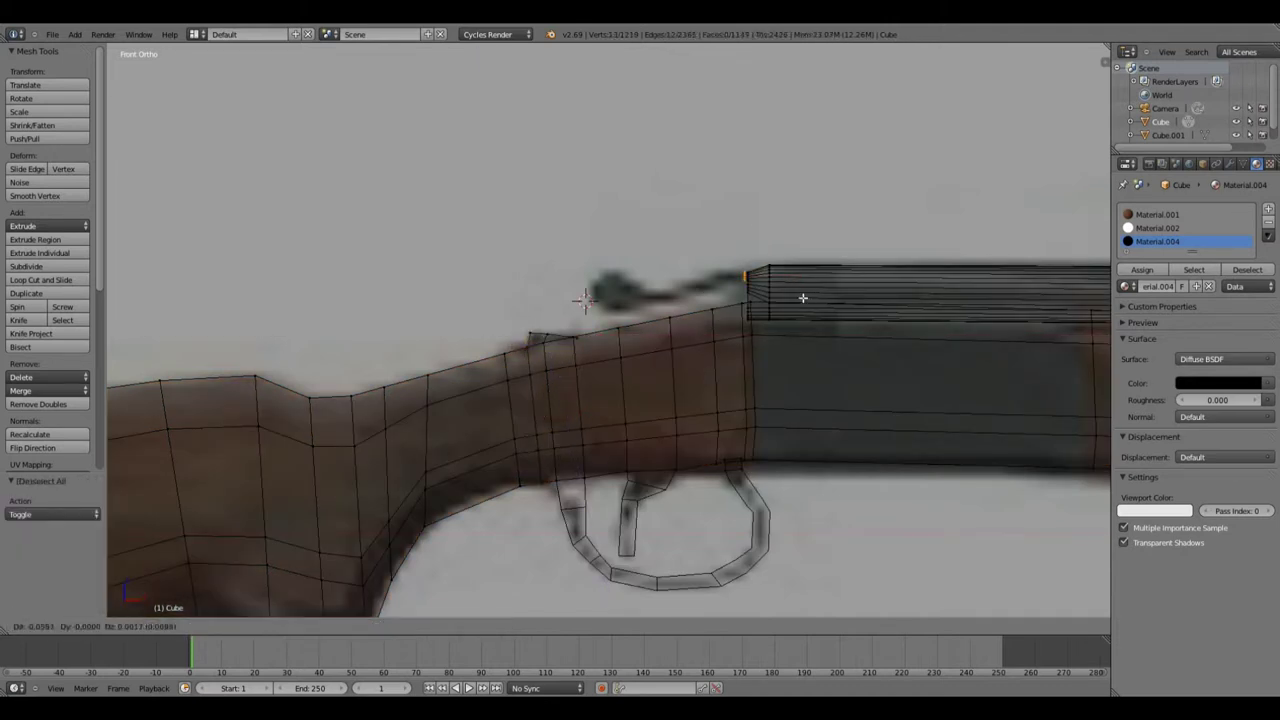
Extrude the top strip further along the stock, loop-cut it, and add a cube at the breech
click(699, 279)
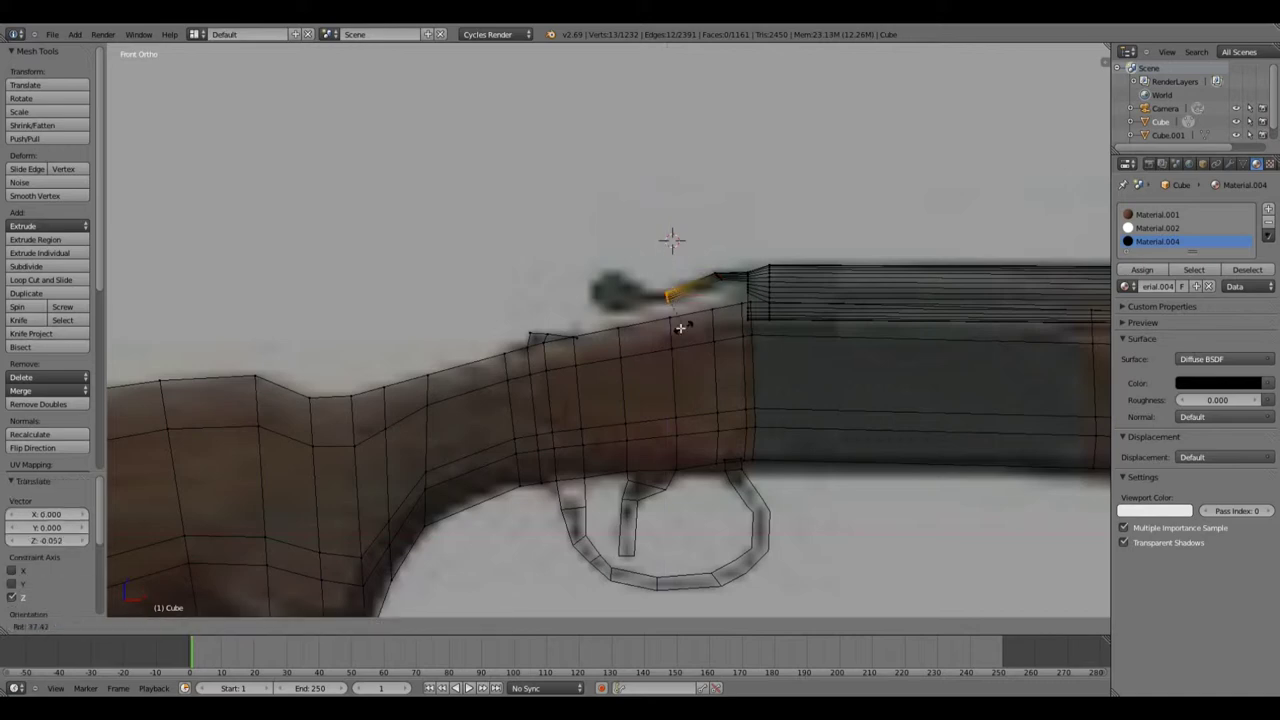
key(e)
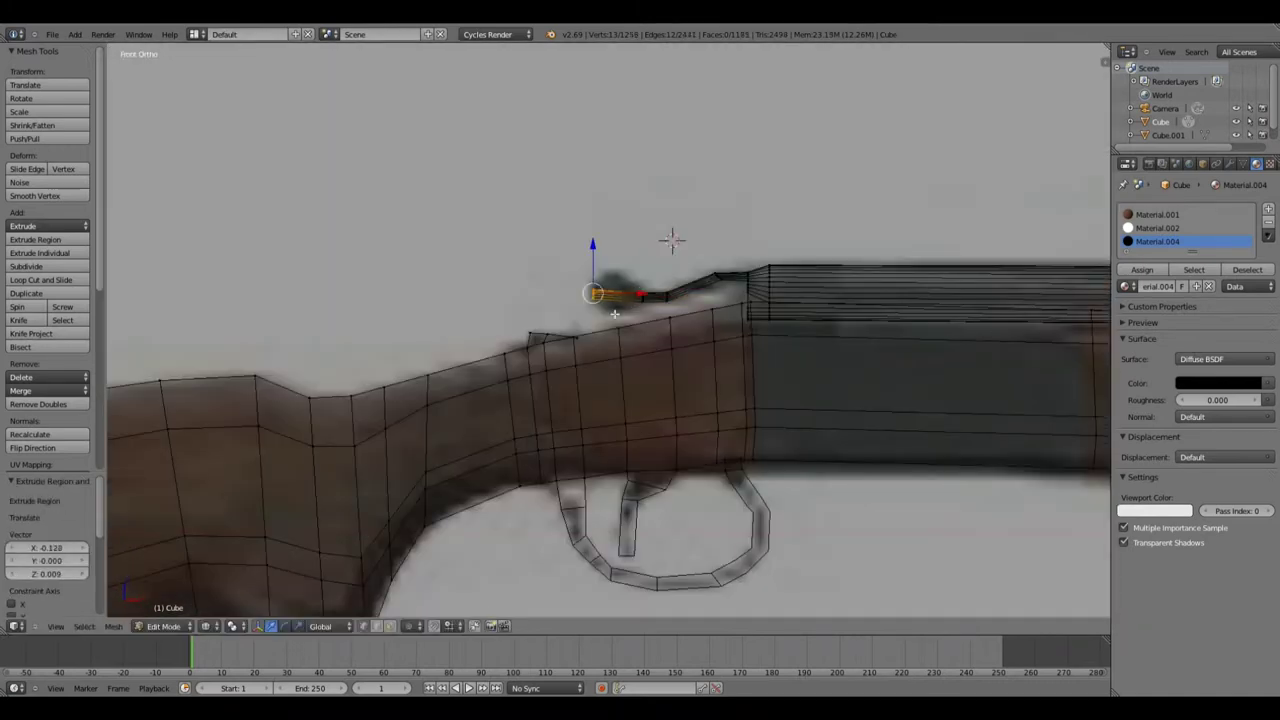
key(ctrl+r)
click(616, 308)
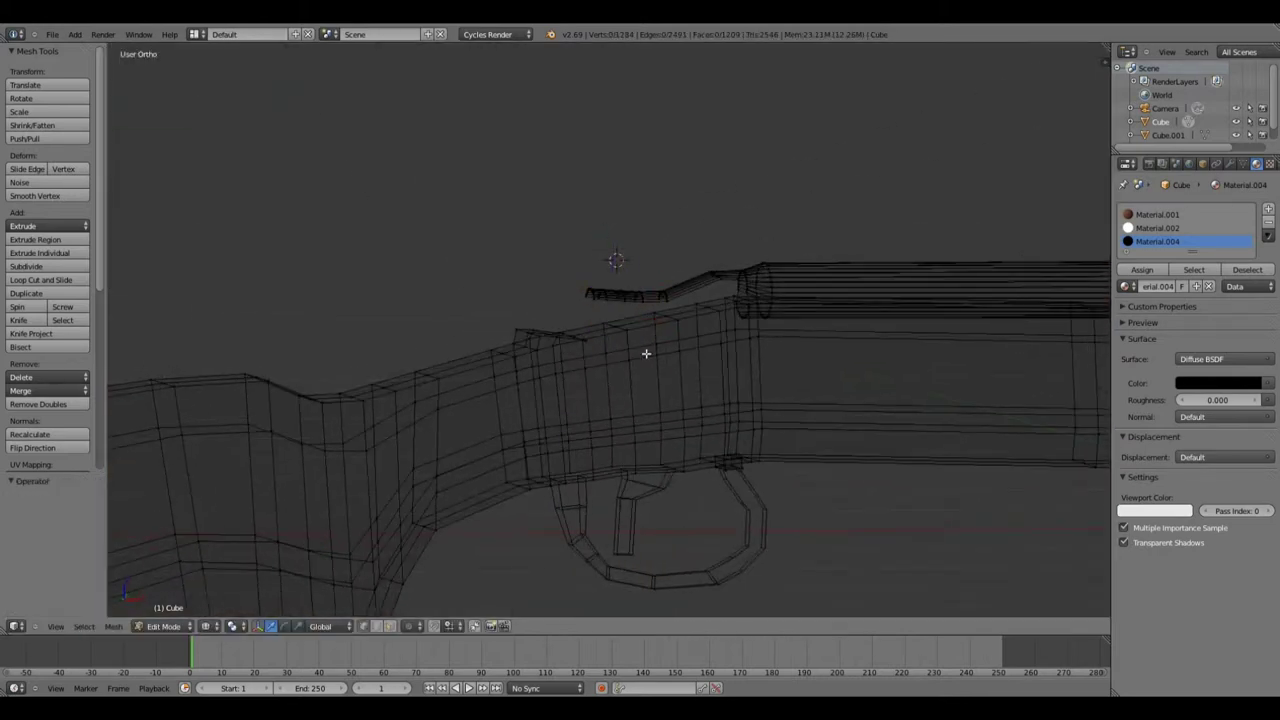
click(75, 34)
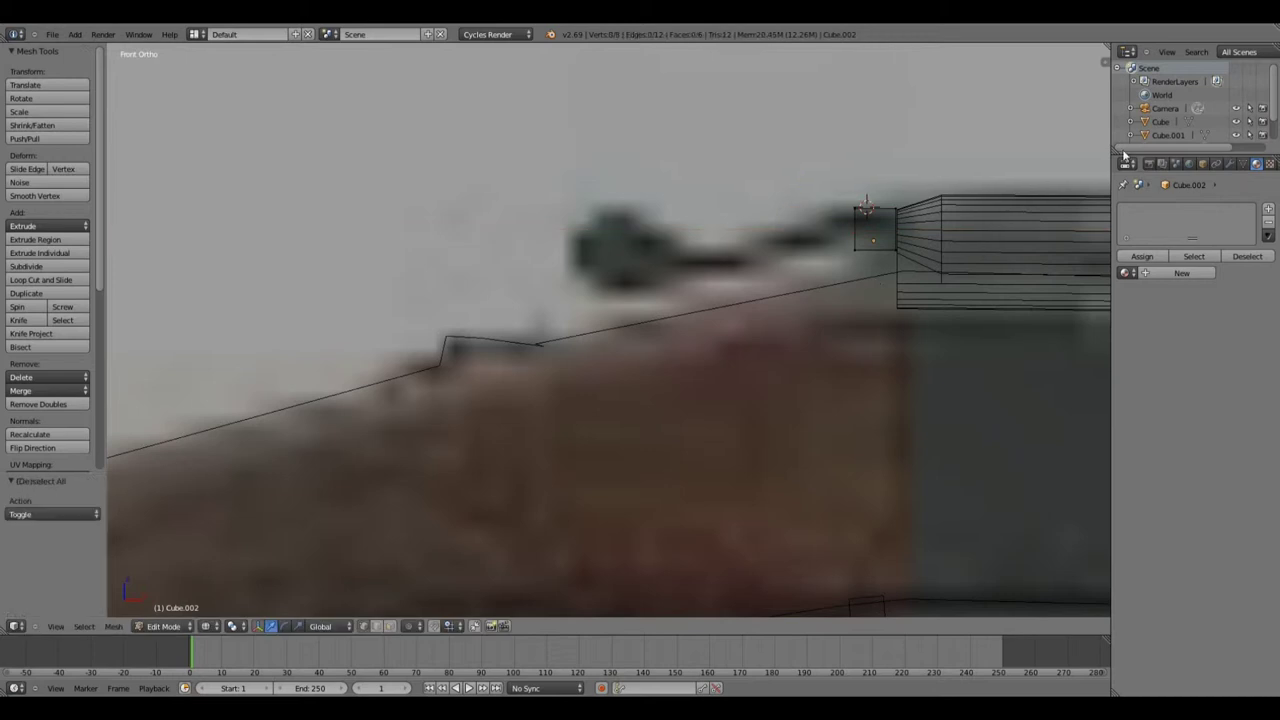
Extrude and tilt the cube's end face into the hammer's curved sections
right_click(852, 214)
key(e)
key(e)
click(793, 222)
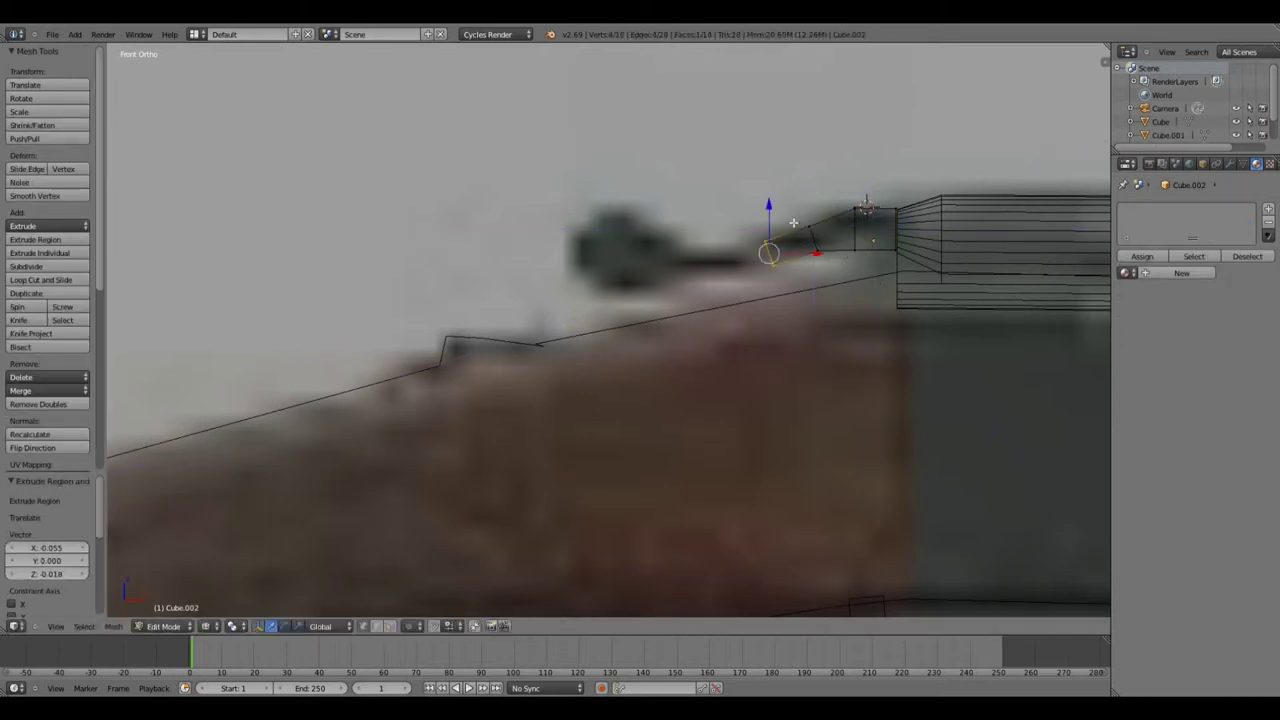
key(r)
click(752, 266)
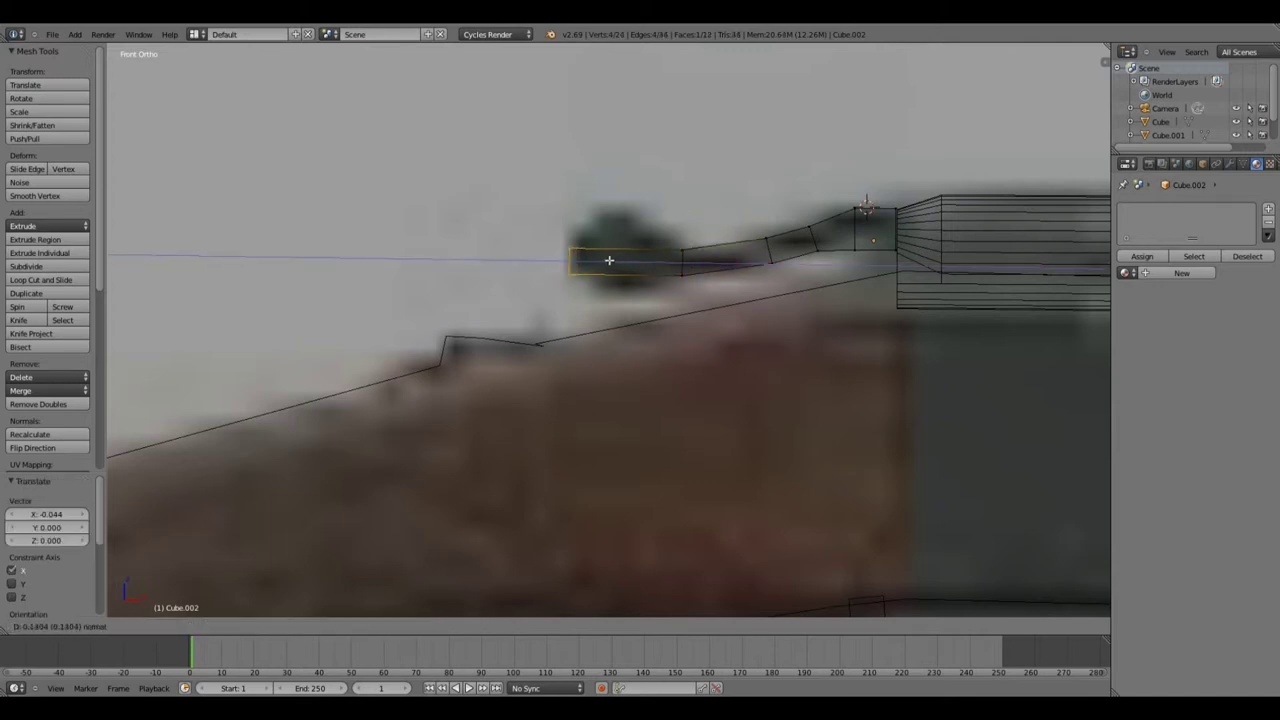
click(609, 260)
Add a centred loop cut across the hammer and narrow its width
key(ctrl+r)
click(636, 252)
right_click(636, 252)
click(654, 443)
key(a)
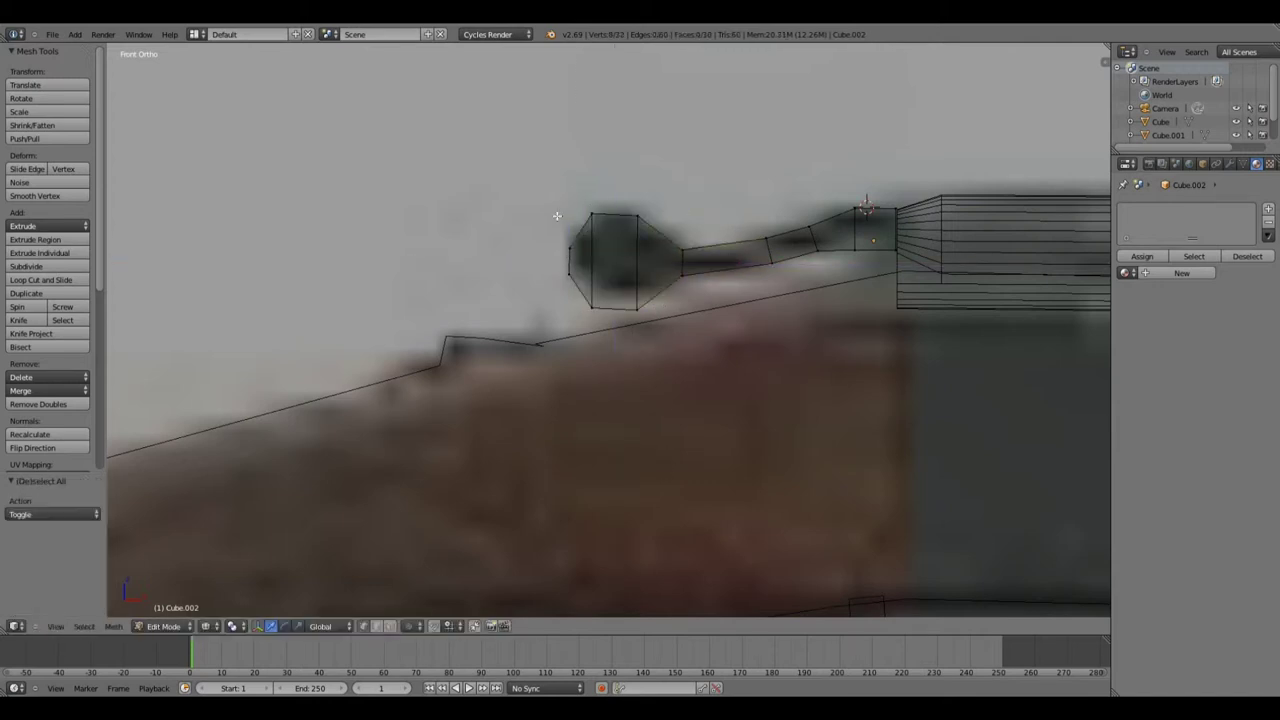
click(594, 215)
mouse_move(594, 215)
middle_down()
mouse_move(543, 191)
mouse_move(796, 307)
middle_up()
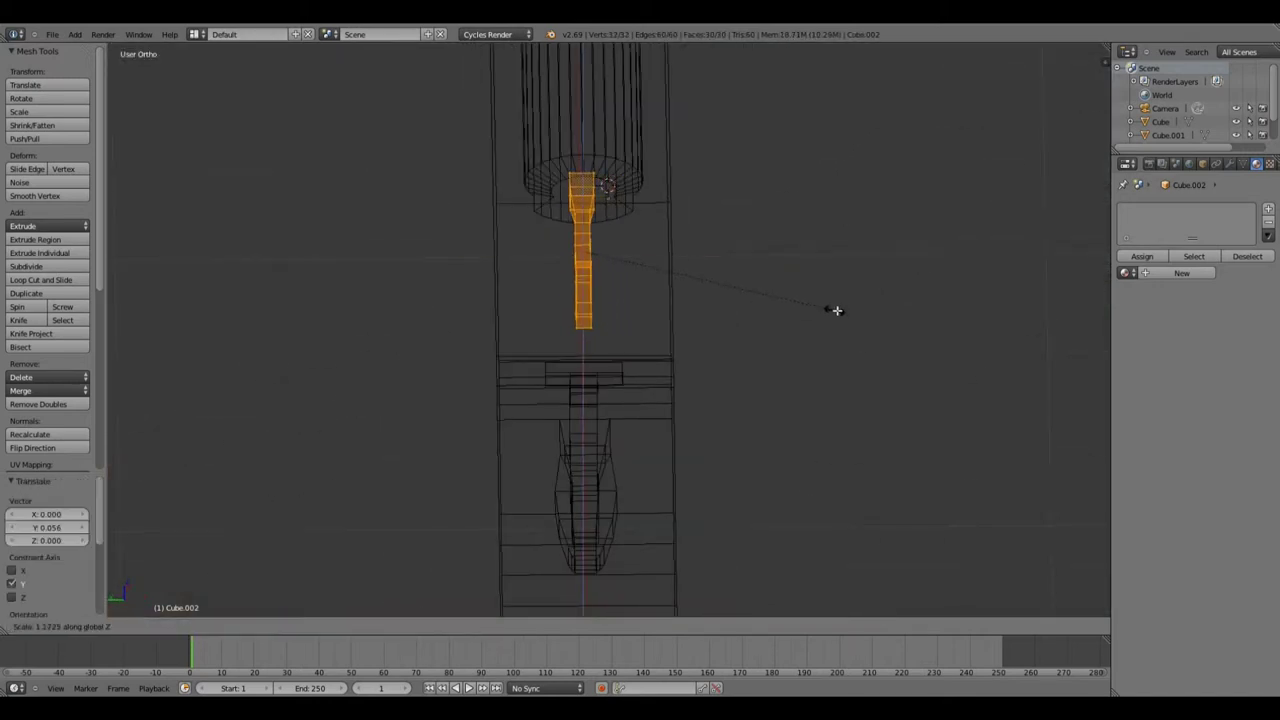
click(837, 310)
key(Tab)
Add and apply a Subdivision Surface to the hammer, then slide it along X into place
click(1229, 163)
click(1195, 209)
click(1006, 429)
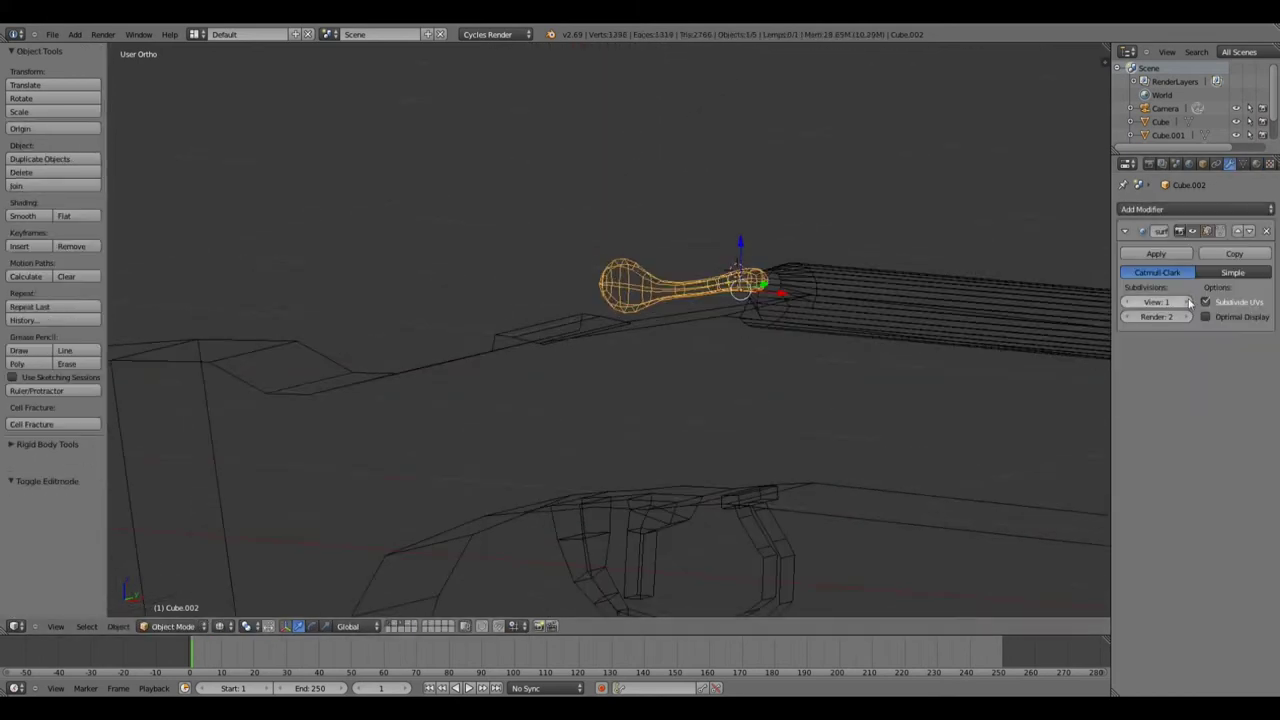
click(1156, 253)
key(z)
key(g)
key(x)
click(569, 322)
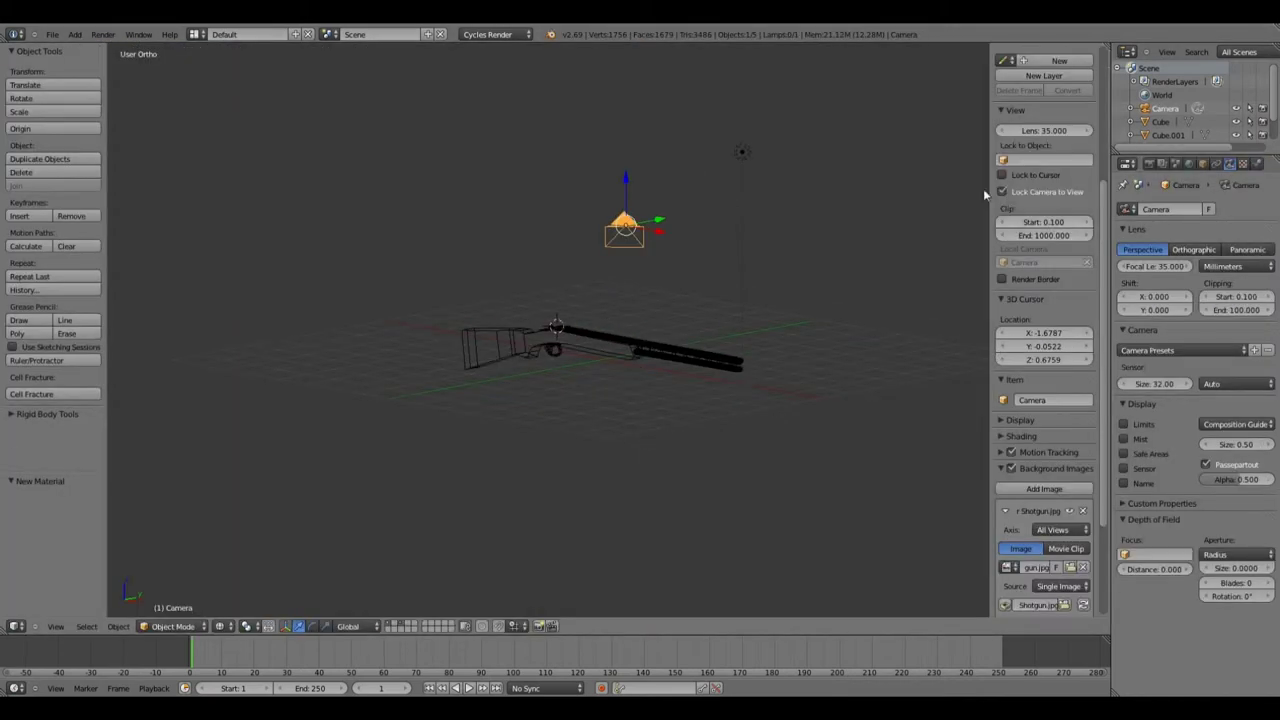
Check the gun's framing through the scene camera, then return to the scene view
key(n)
key(KP_0)
mouse_move(606, 265)
middle_down()
mouse_move(683, 228)
mouse_move(651, 257)
mouse_move(604, 268)
mouse_move(617, 268)
middle_up()
key(n)
key(KP_0)
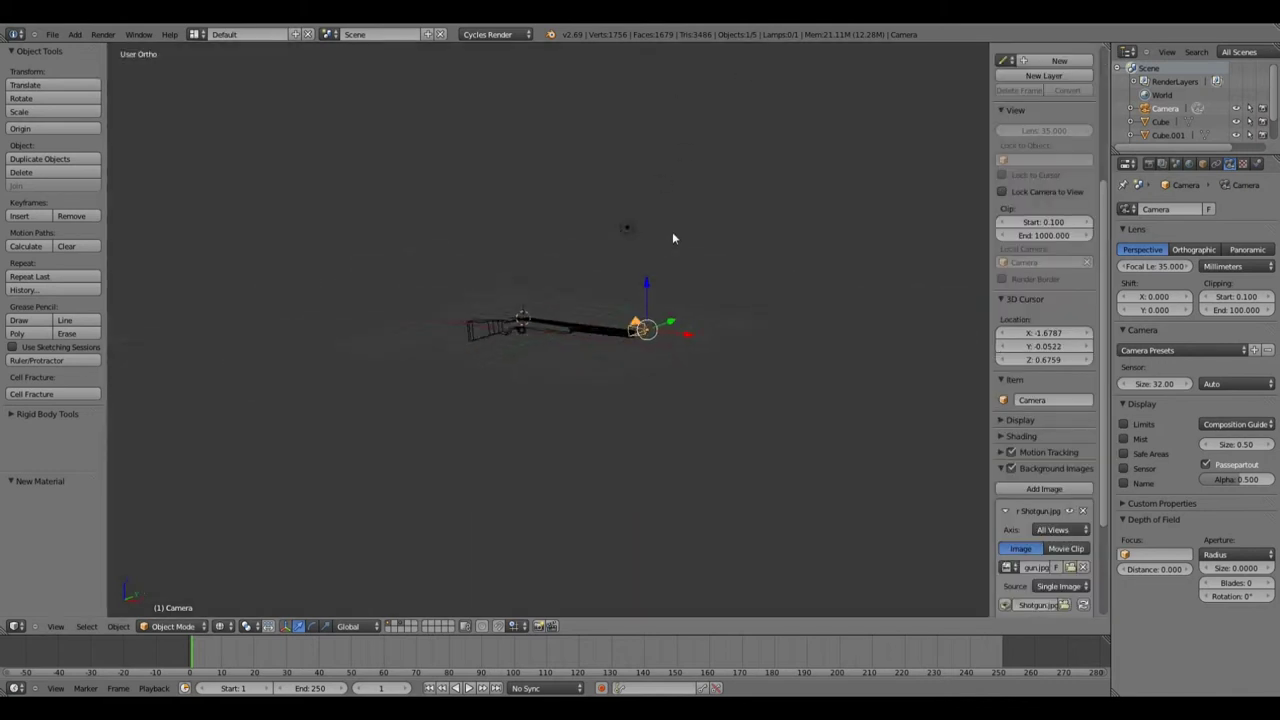
Add a plane behind the gun, move it along Y, stand it upright and open its colour settings
click(676, 293)
click(75, 34)
key(g)
key(y)
click(556, 216)
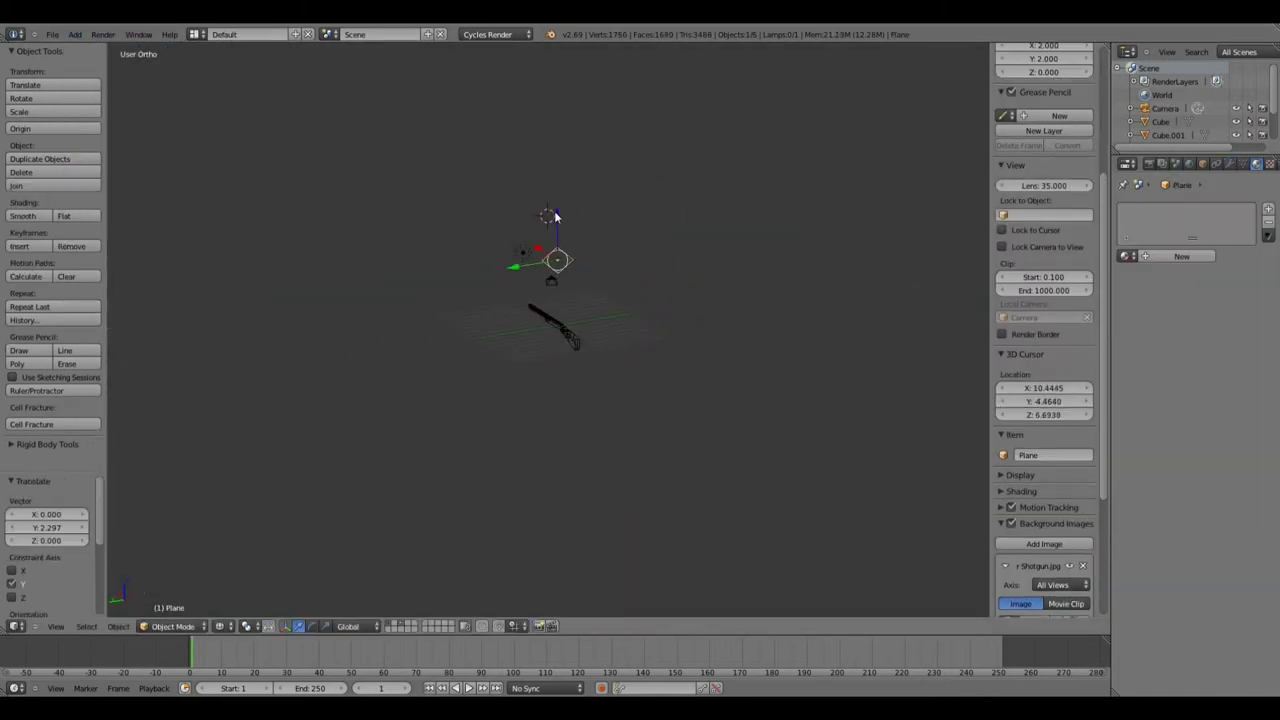
click(872, 308)
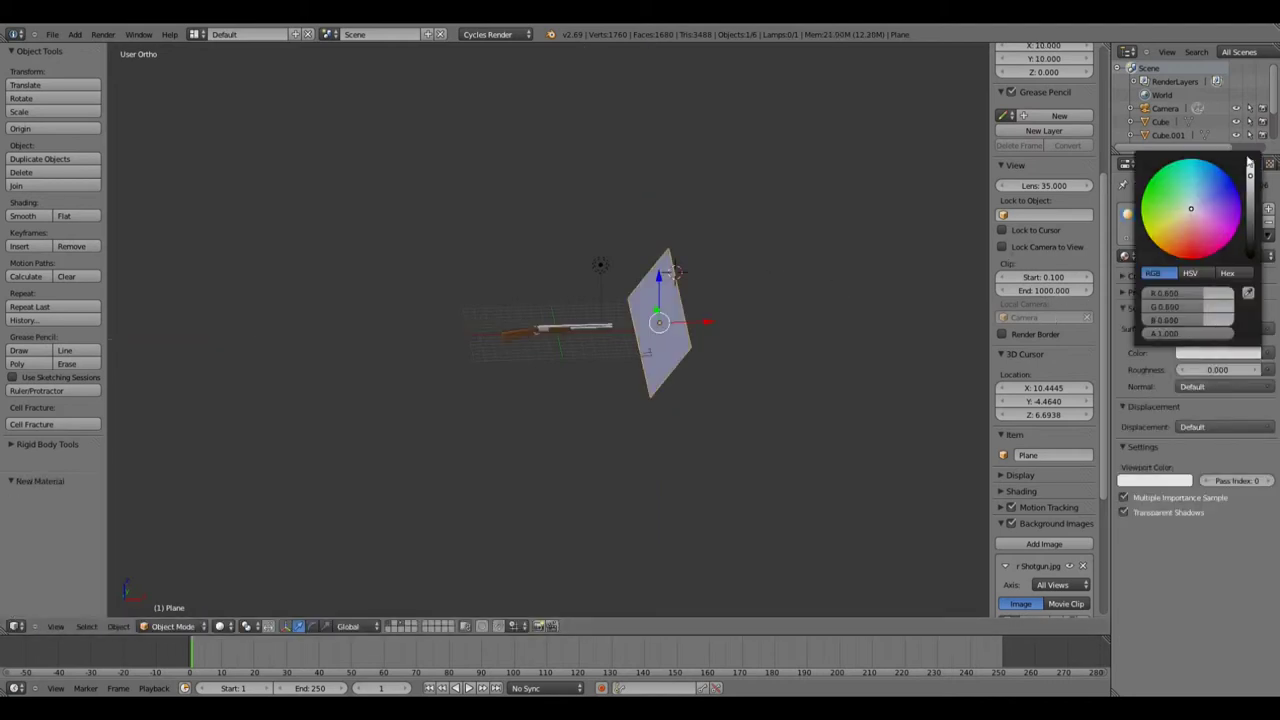
drag(1126, 328, 1127, 308)
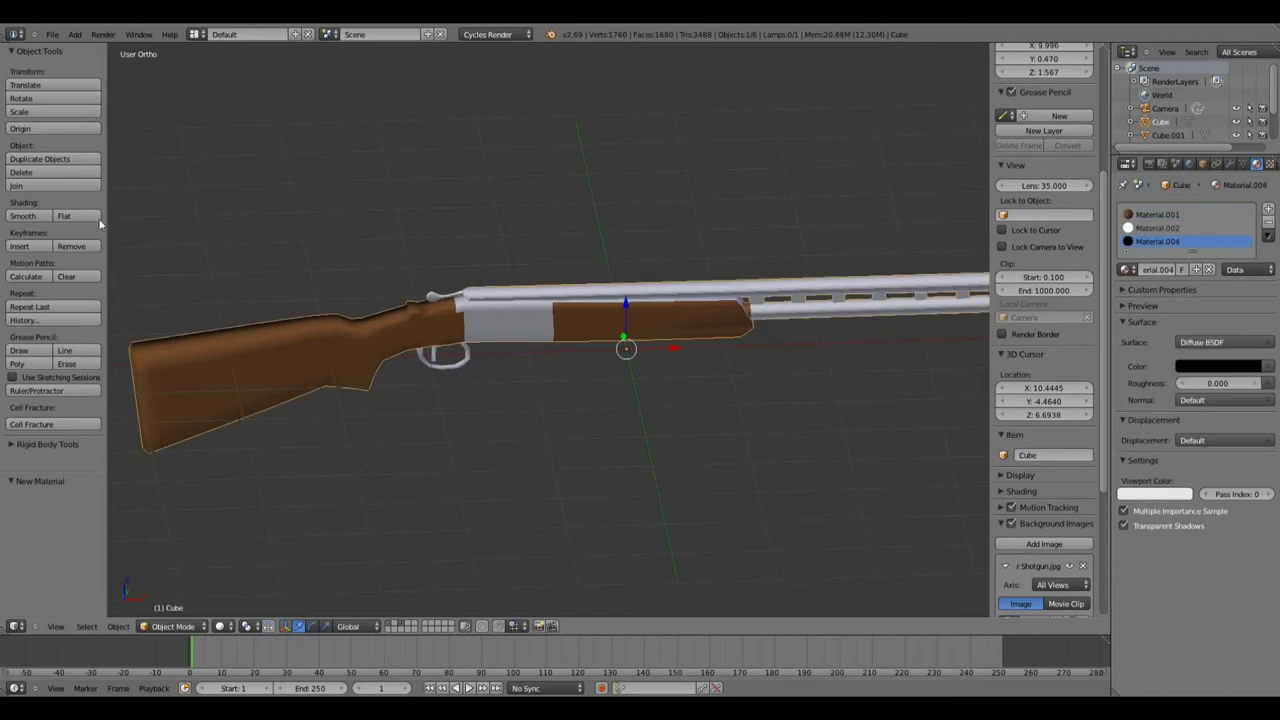
Separate the stock into its own object and apply a Subdivision Surface to it
key(KP_1)
key(Tab)
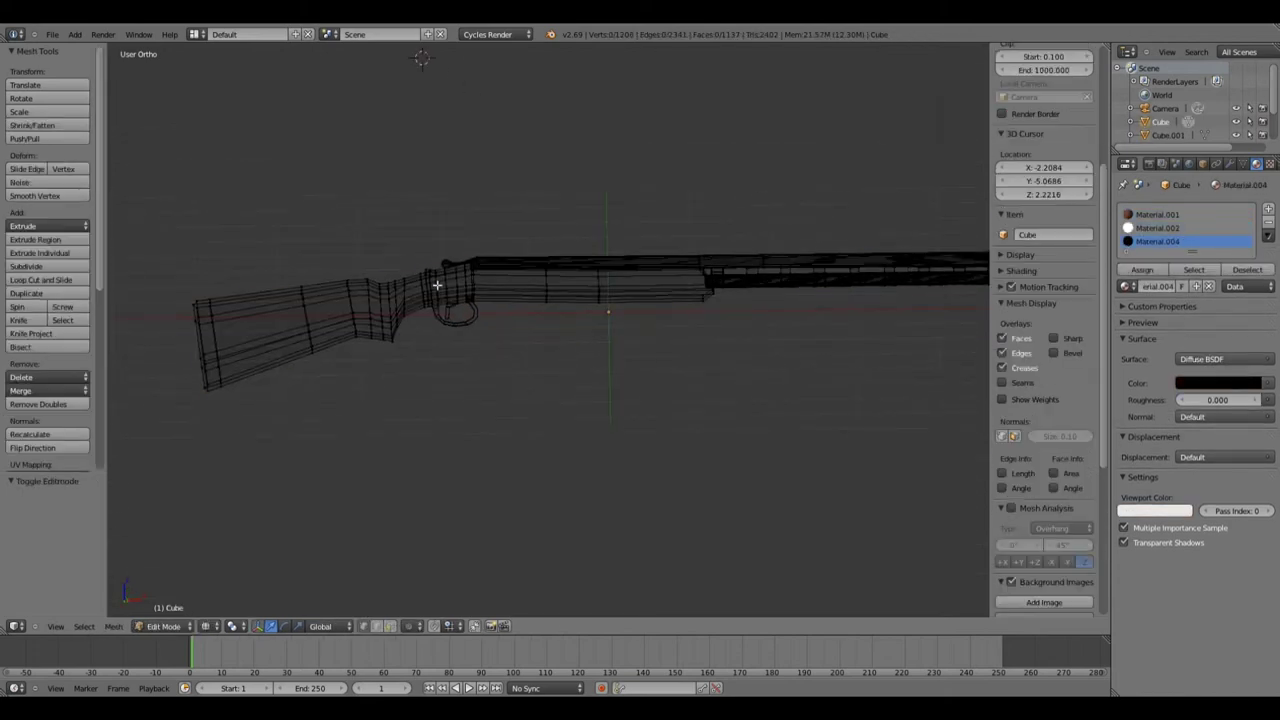
key(l)
key(p)
key(Tab)
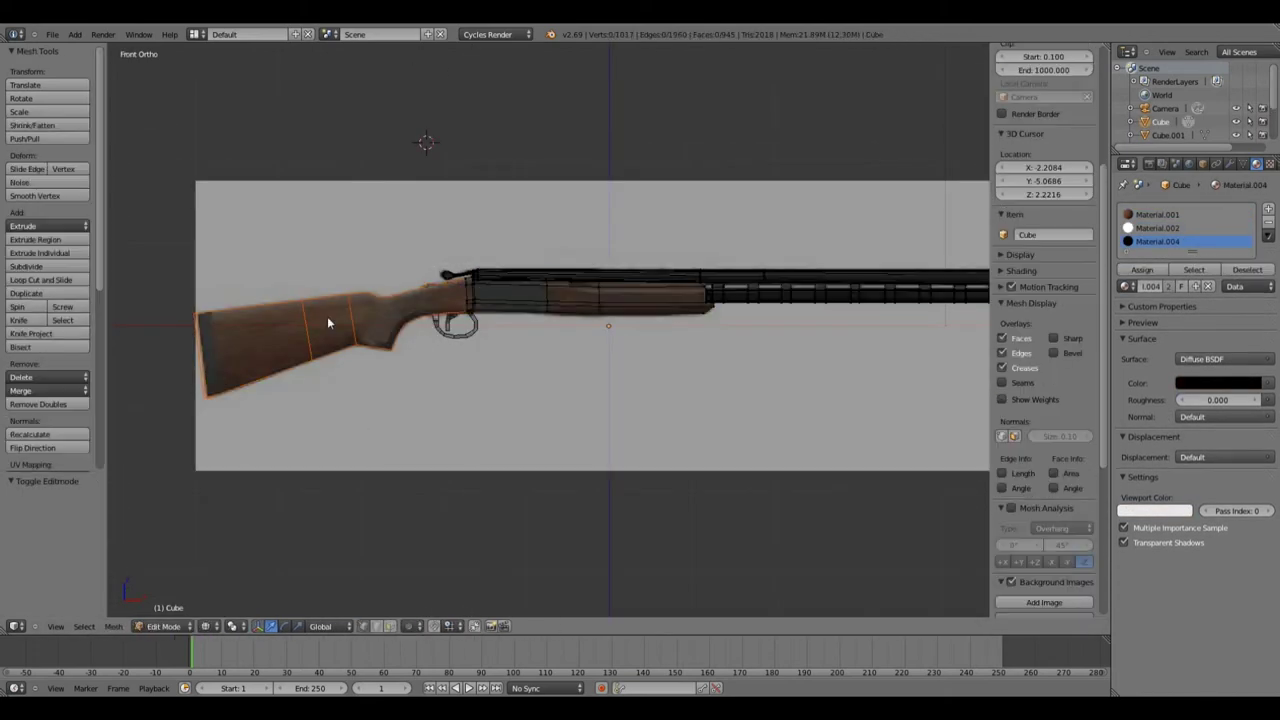
click(327, 316)
key(Tab)
click(1229, 163)
click(1195, 209)
click(990, 430)
key(Tab)
middle_drag(466, 371, 545, 382)
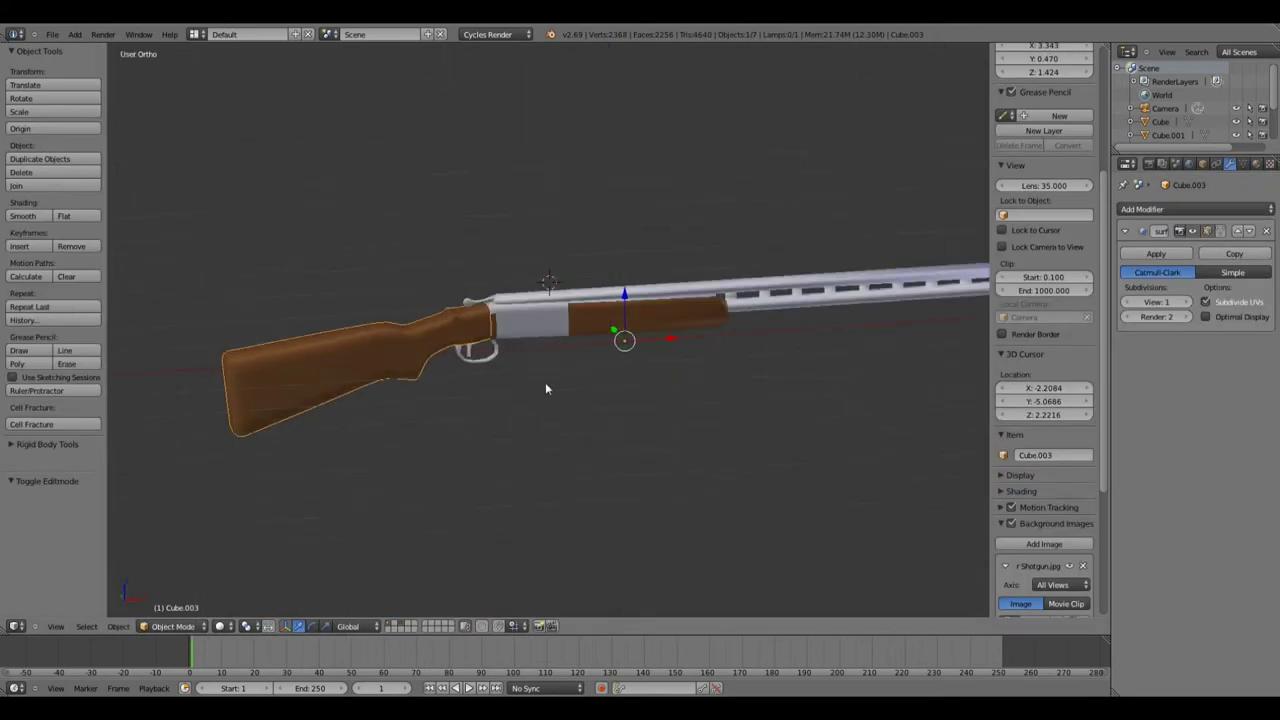
click(1156, 253)
Render a test image through the scene camera and check the render settings
key(KP_0)
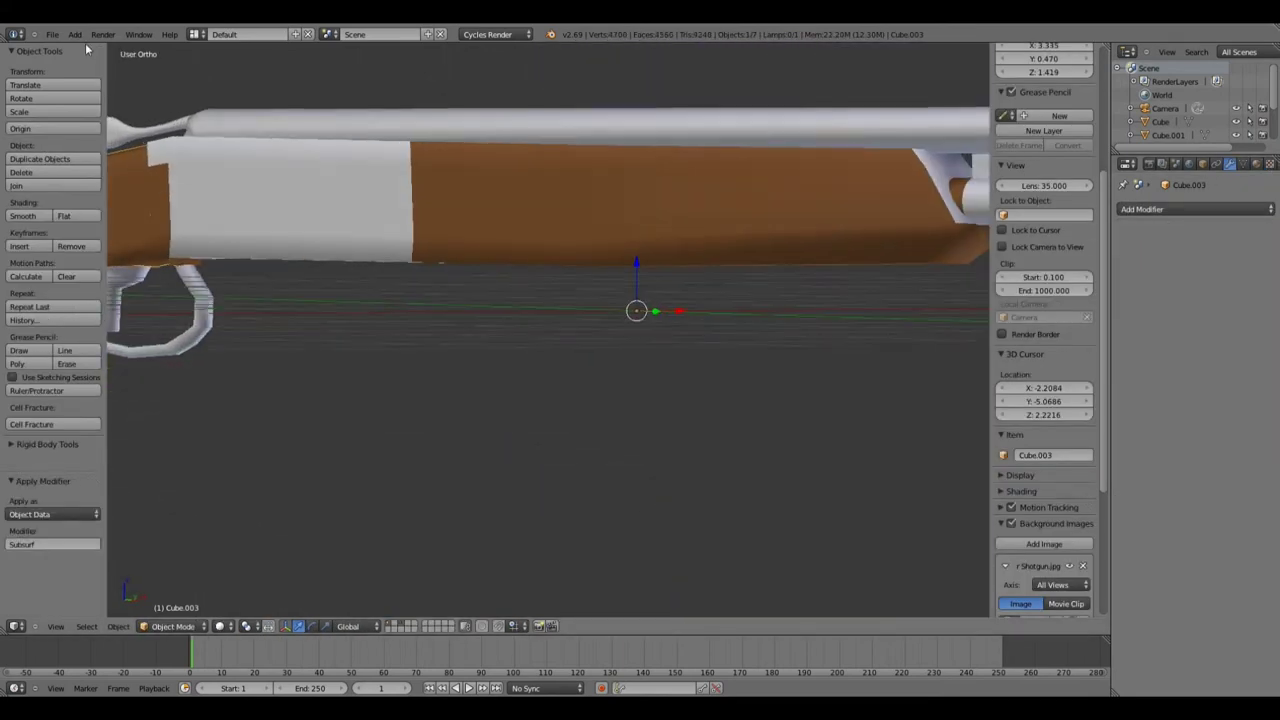
key(F12)
click(1150, 163)
scroll(1190, 400, down, 2)
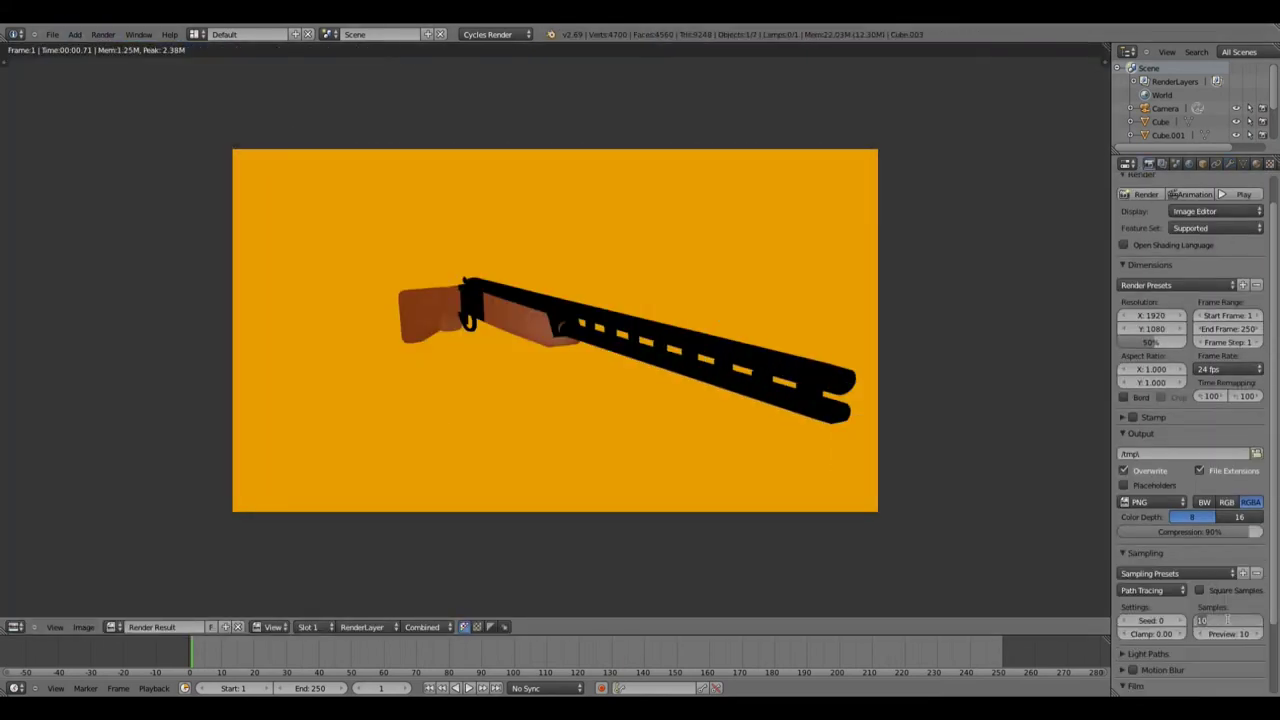
key(Escape)
scroll(678, 336, down, 3)
Hide the reference photo from the camera, reframe the shotgun and render again
right_click(632, 288)
key(KP_0)
scroll(1037, 502, down, 2)
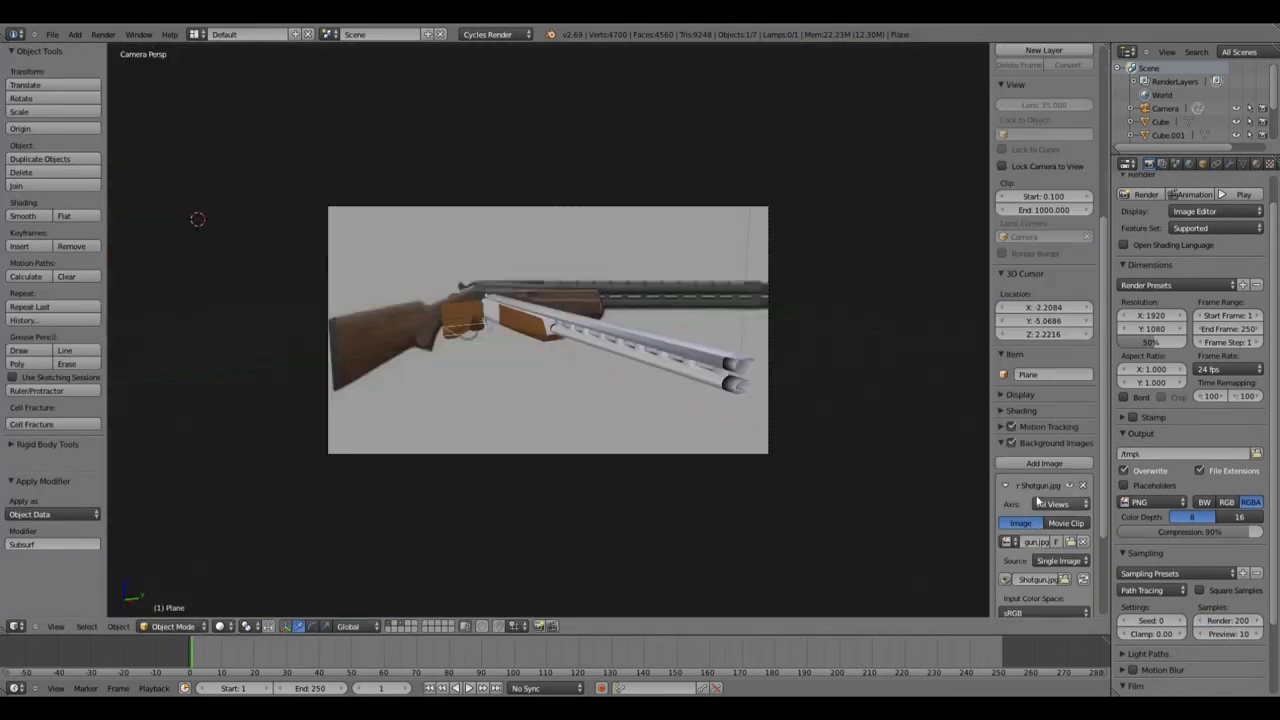
click(1057, 490)
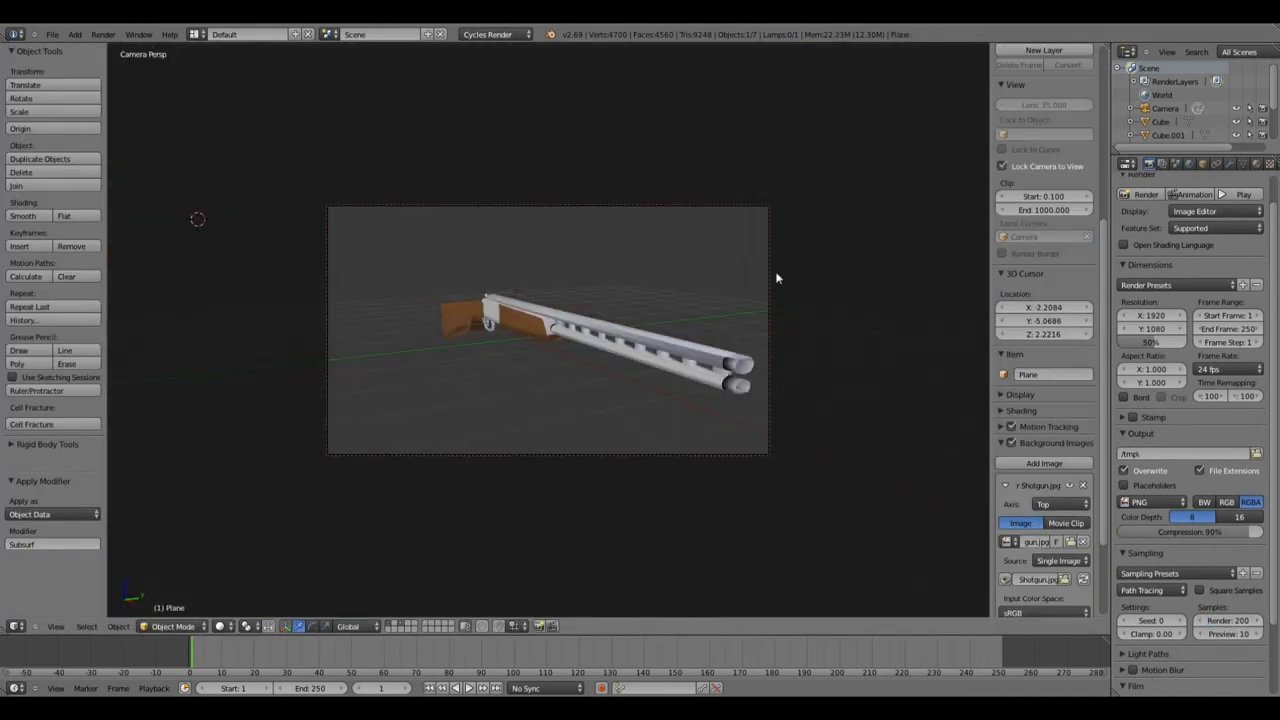
middle_drag(776, 278, 632, 268)
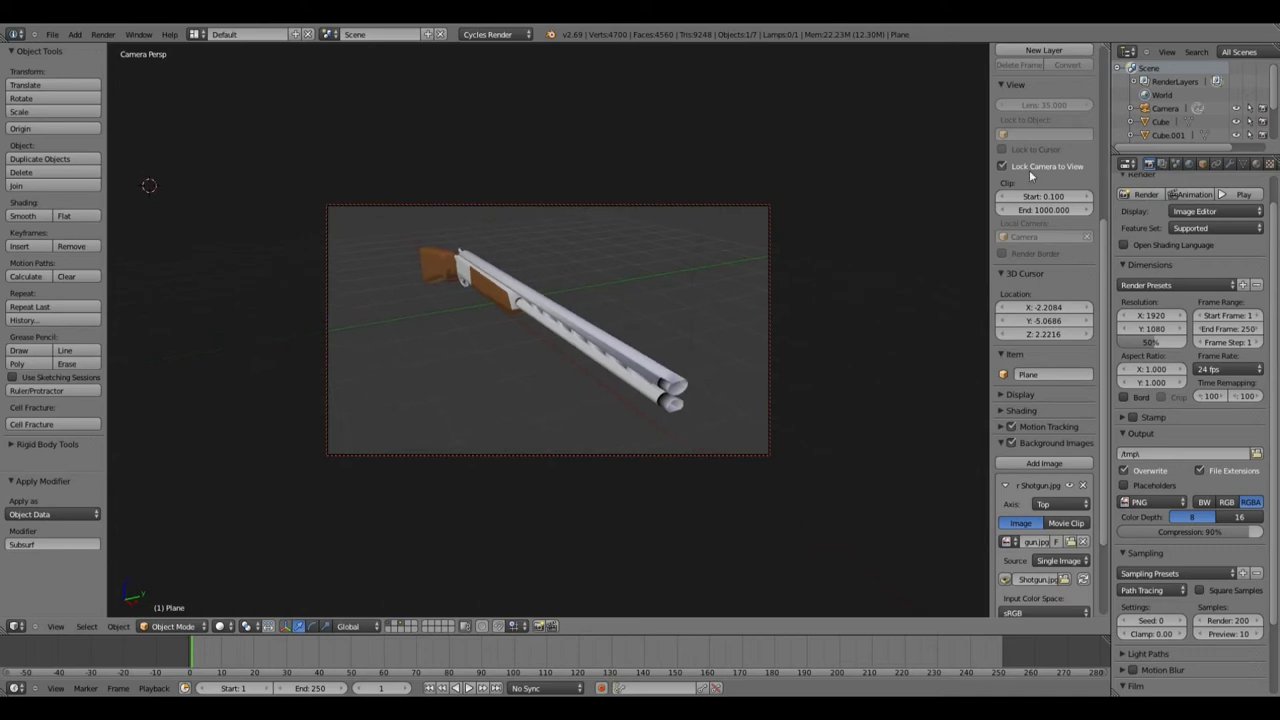
key(F12)
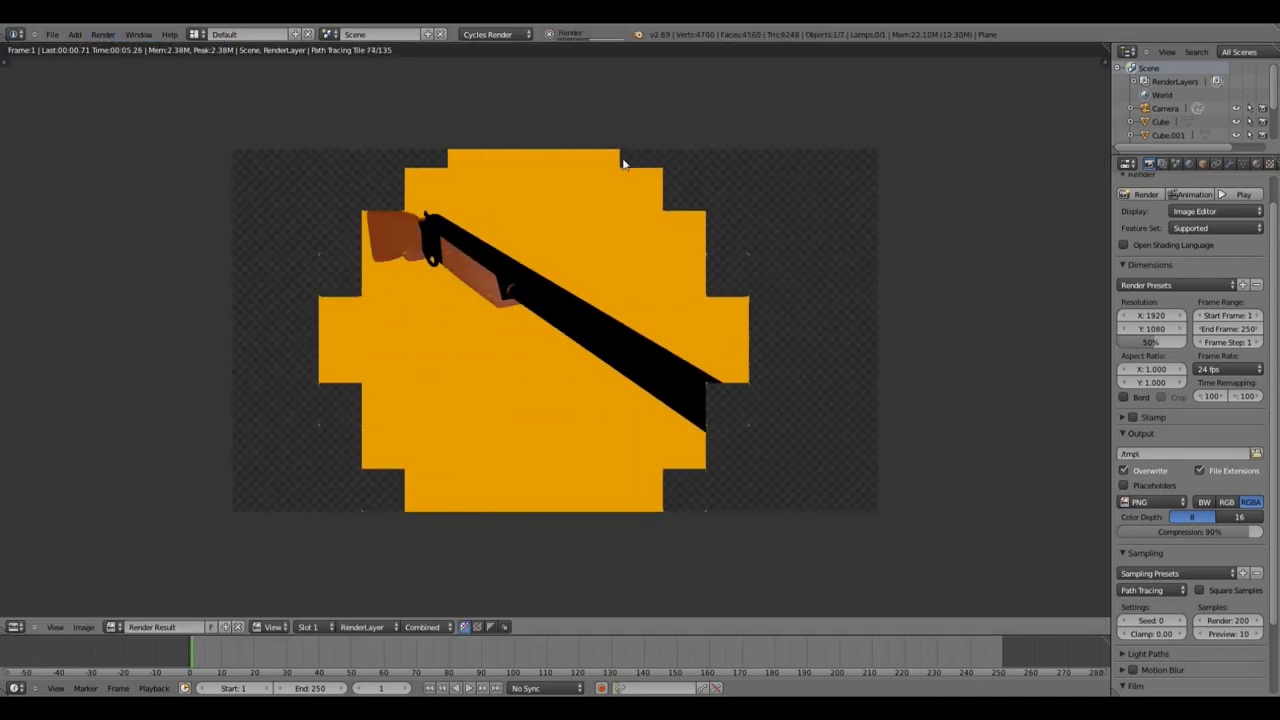
key(Escape)
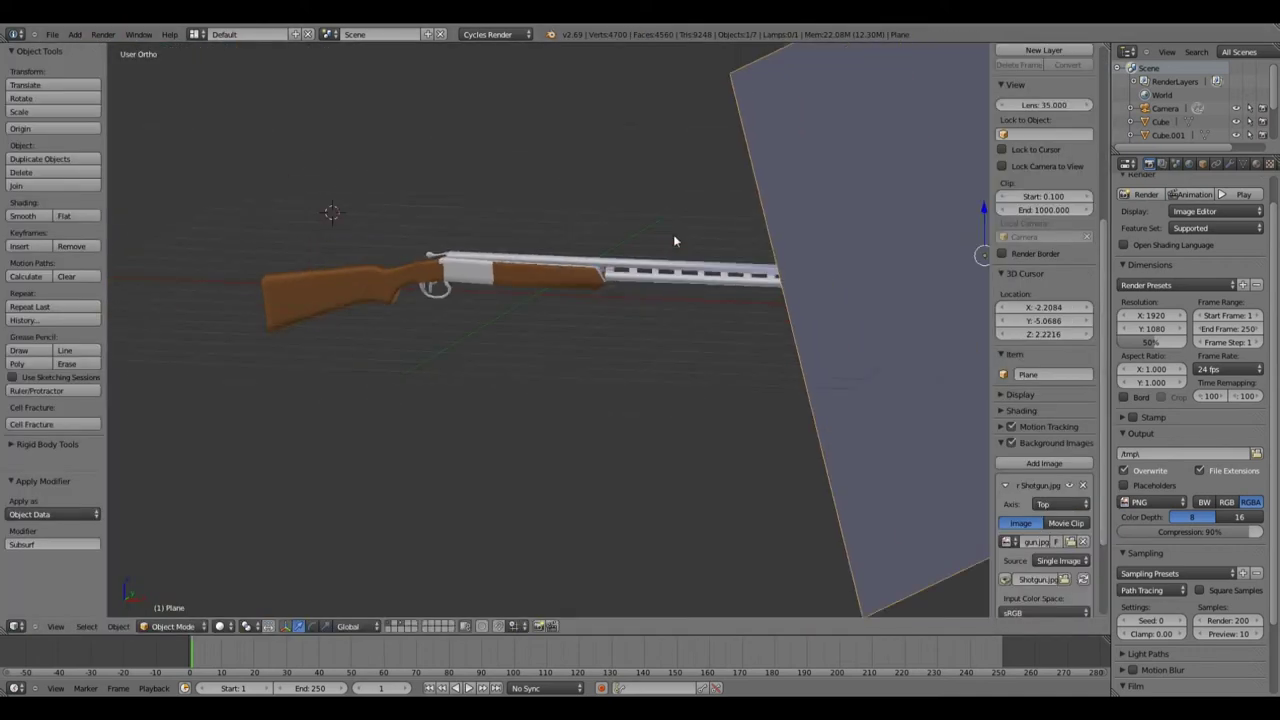
Adjust the camera angle, render the final shot and save it over the existing PNG
key(KP_0)
mouse_move(686, 189)
middle_down()
mouse_move(674, 257)
mouse_move(577, 277)
middle_up()
key(F12)
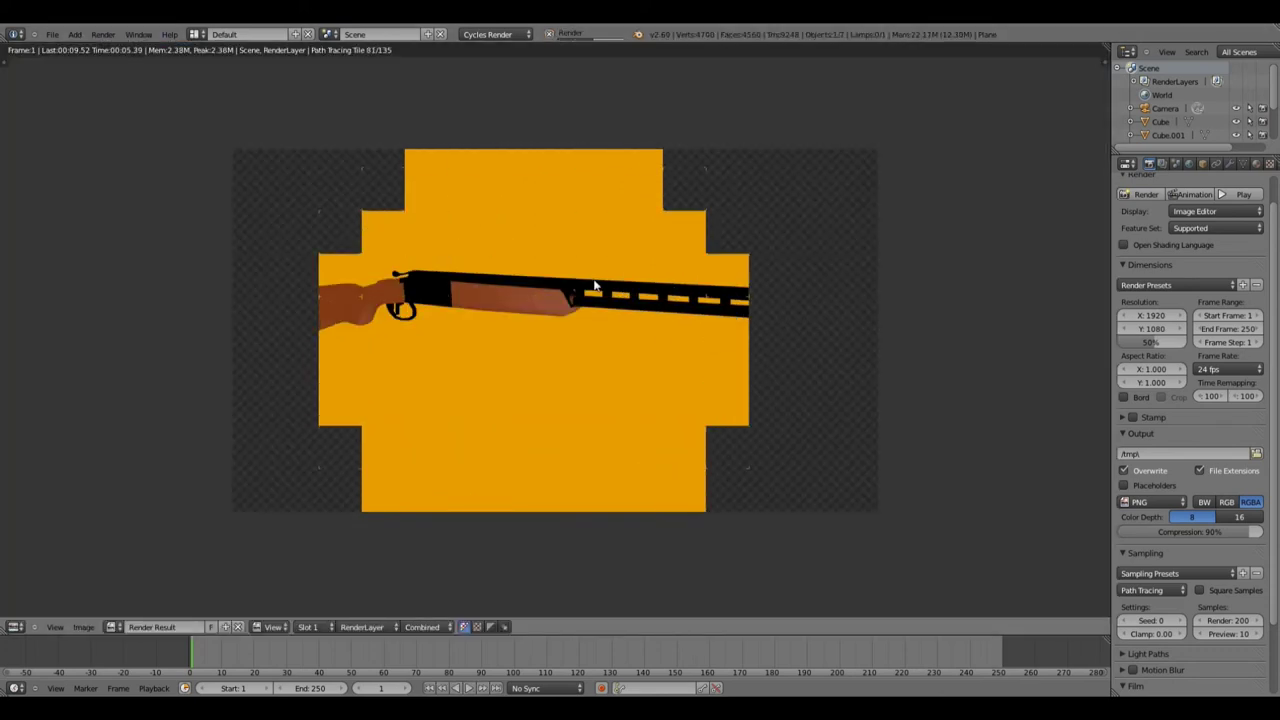
key(F3)
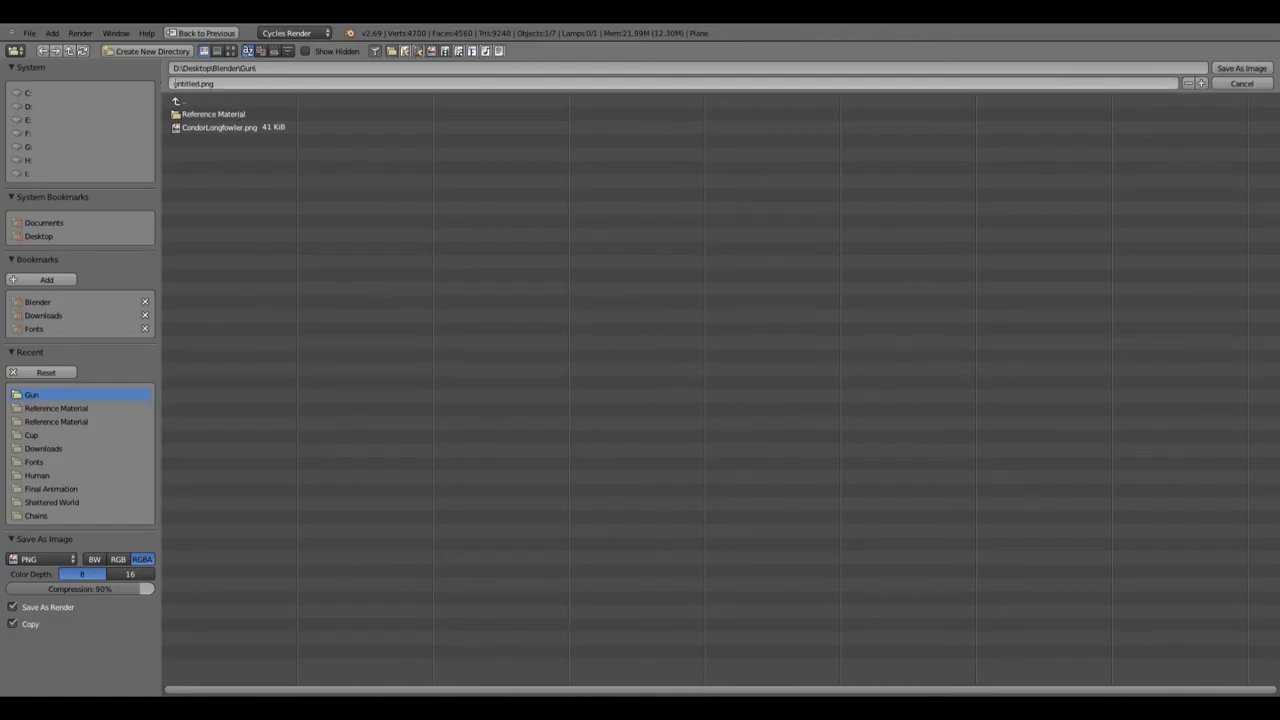
click(219, 127)
key(Return)
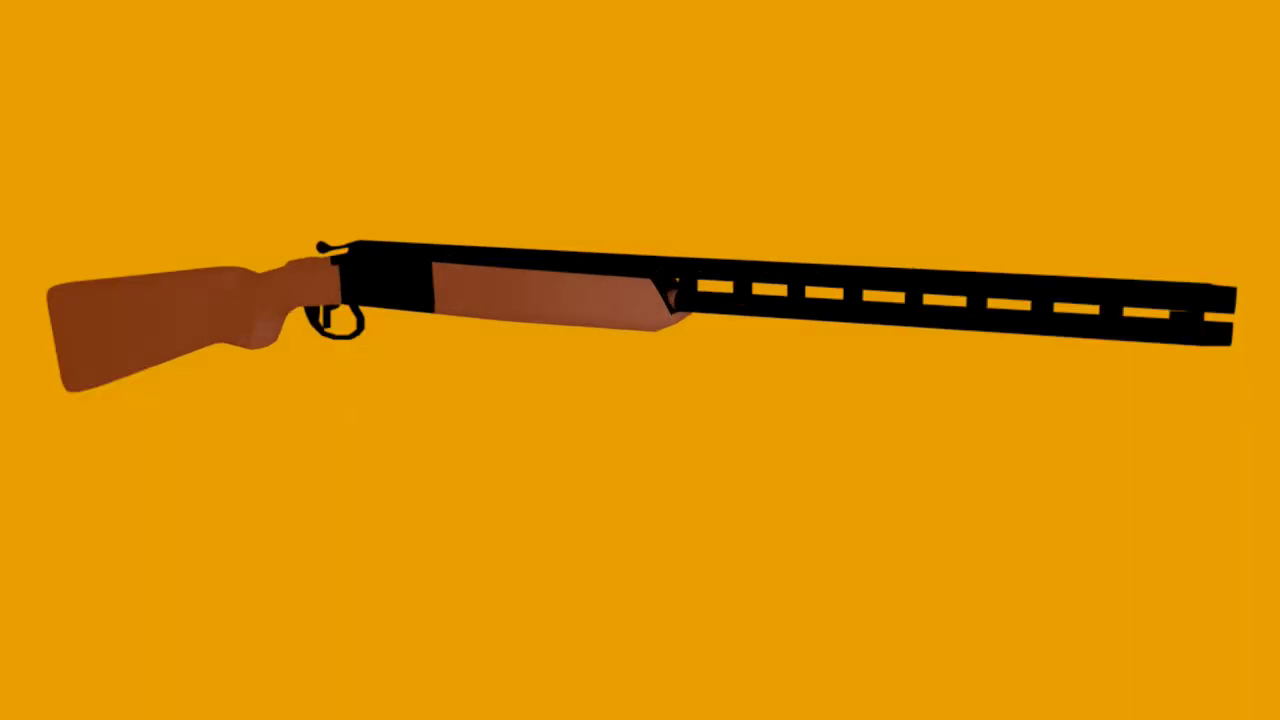